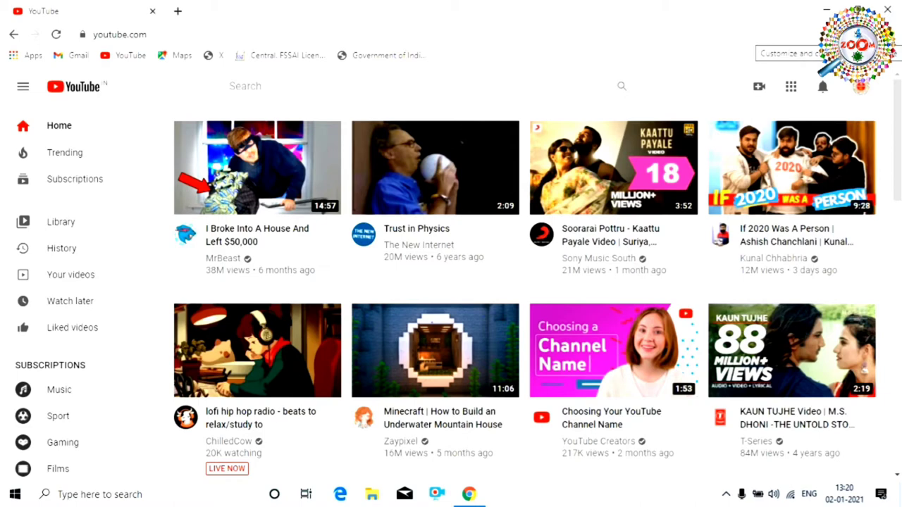
Open the signed-in account's own channel page and look over its home section
left_click(860, 86)
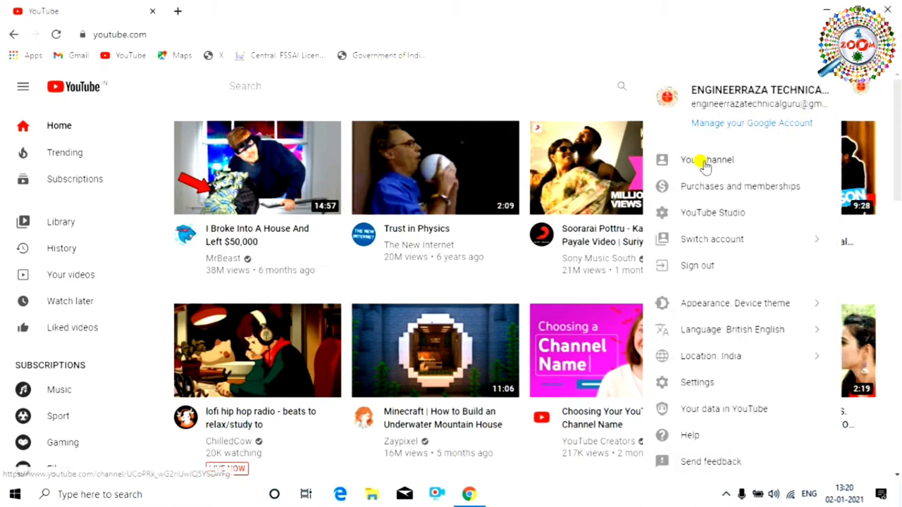
left_click(700, 160)
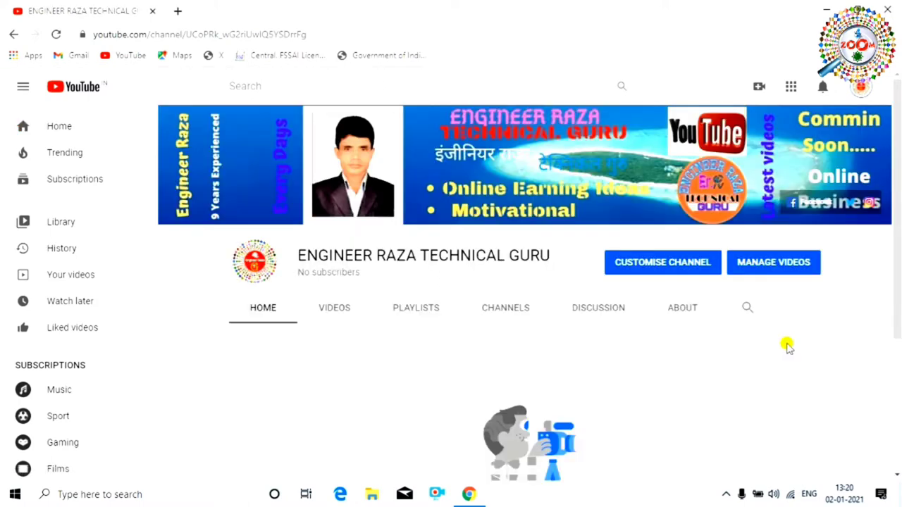
scroll(510, 284, "down", 2)
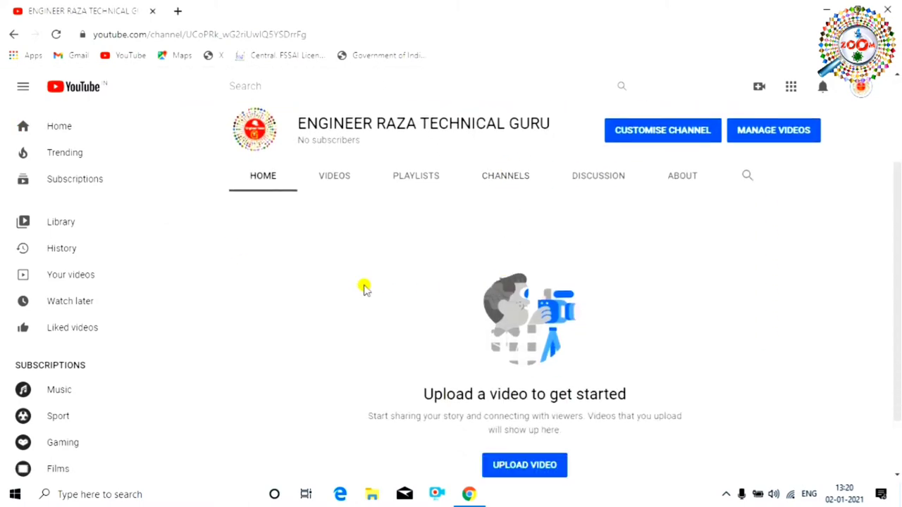
scroll(355, 286, "down", 1)
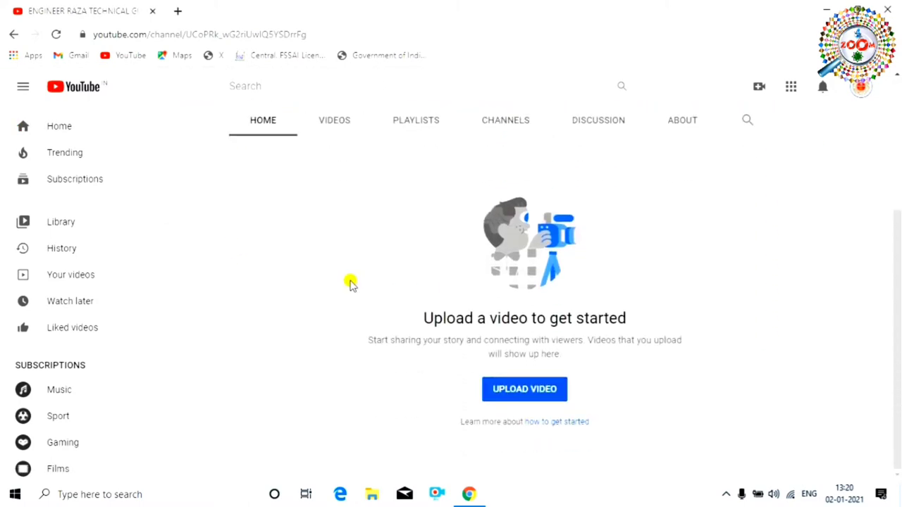
scroll(355, 278, "up", 3)
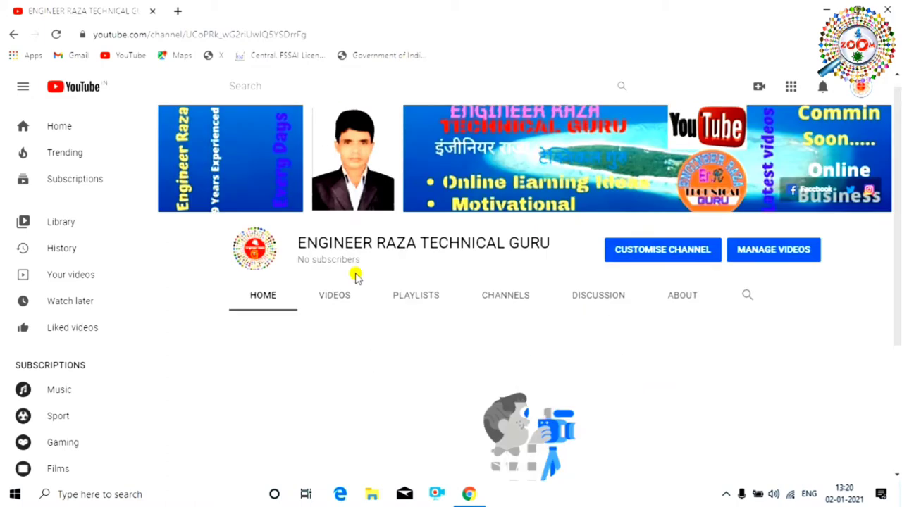
Start a new video upload with the file Untitled_1080p385363 from the ERTG folder
left_click(758, 87)
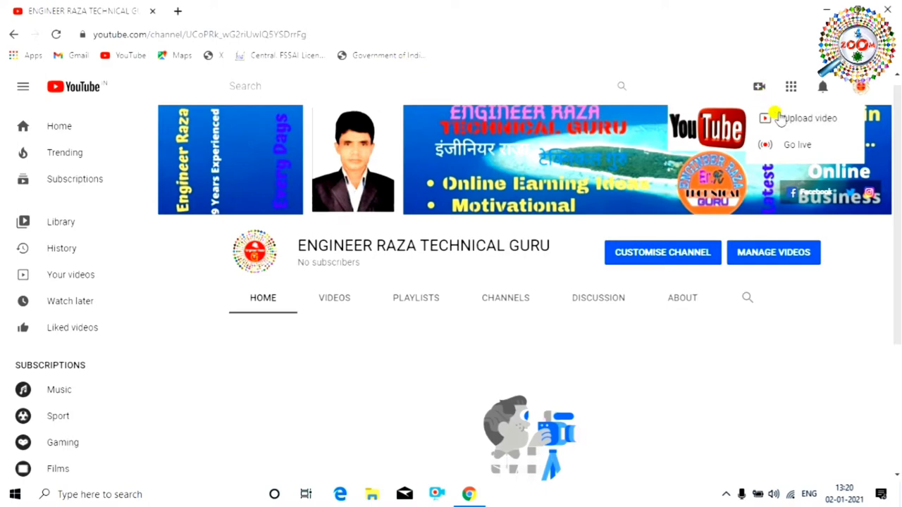
left_click(803, 121)
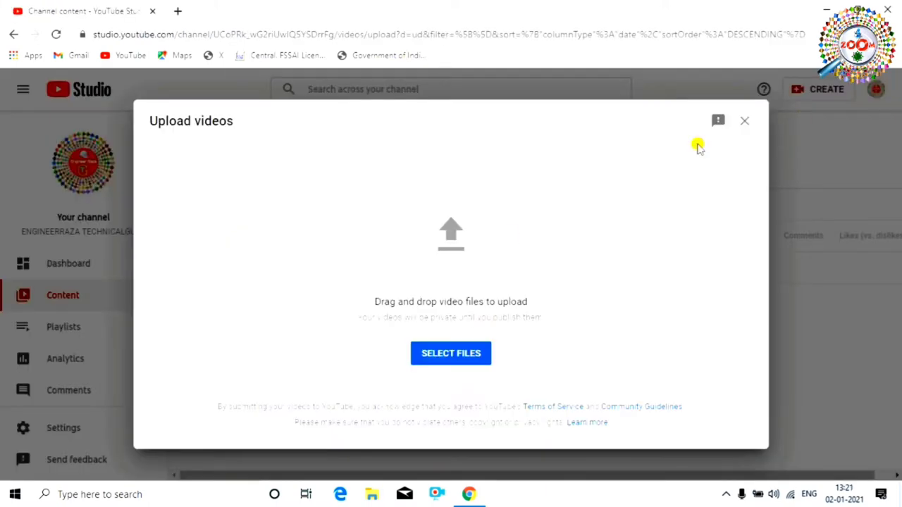
left_click(456, 354)
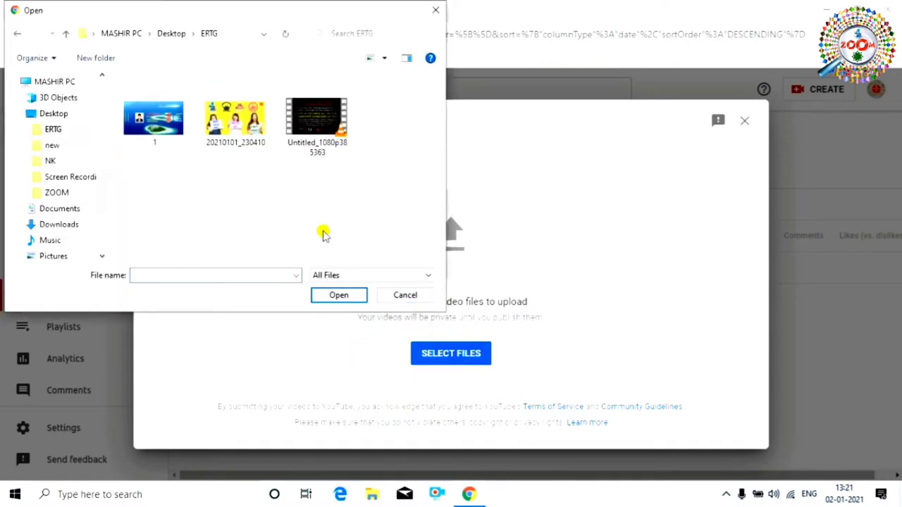
left_click(316, 141)
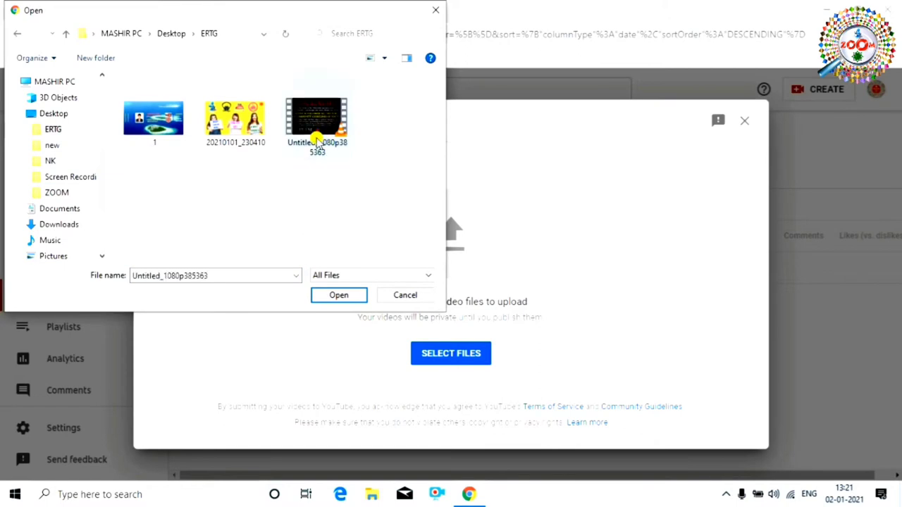
left_click(332, 295)
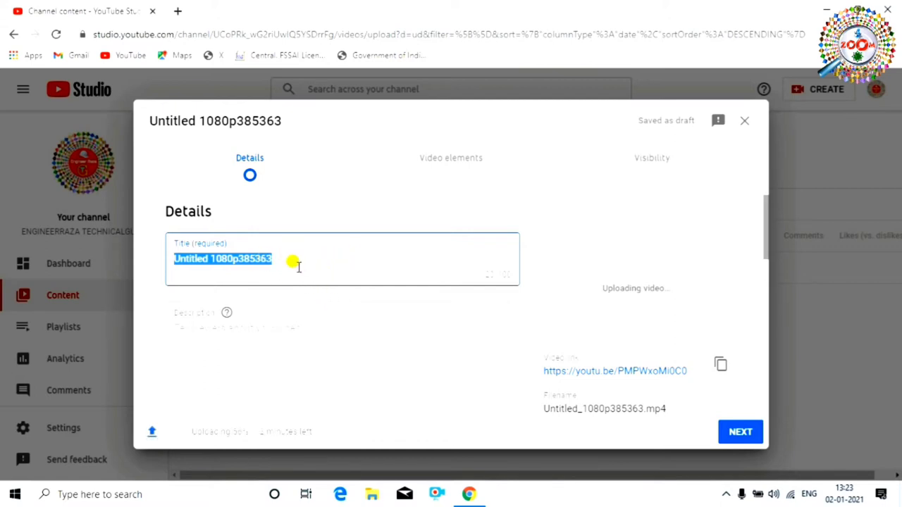
Replace the default video title with "educational video,every field knowladge video,"
type("fdgfdcgh")
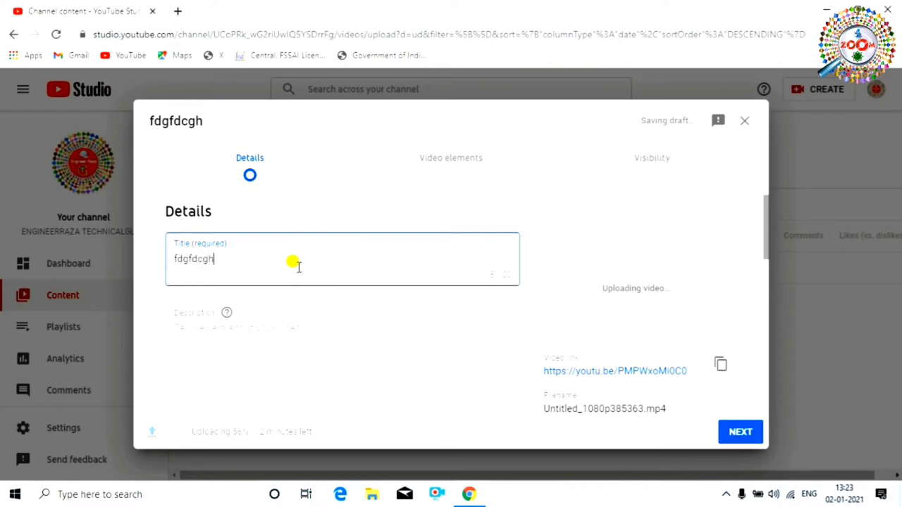
type(" vhgv")
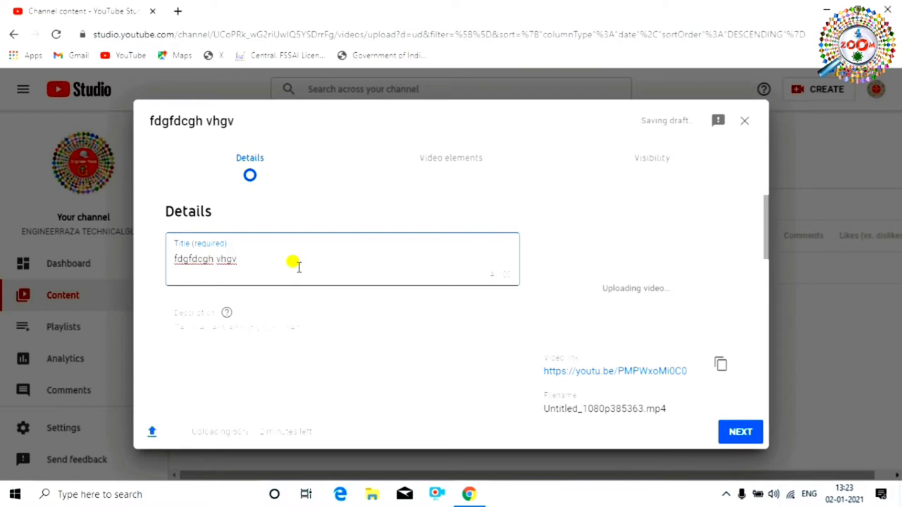
key("ctrl+a")
type("educational video,every field knowladge video,")
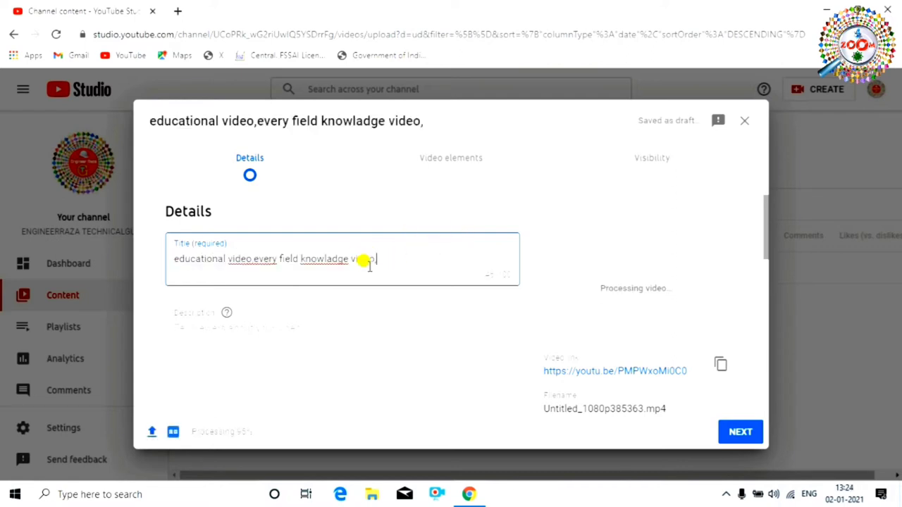
Search for google input tools in a new browser tab and open the site's online try-out page
left_click(176, 15)
left_click(169, 34)
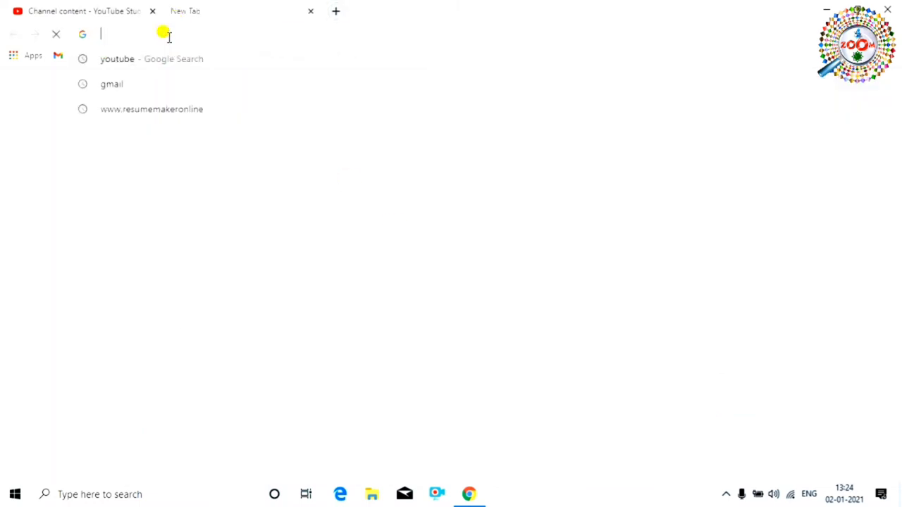
type("goo")
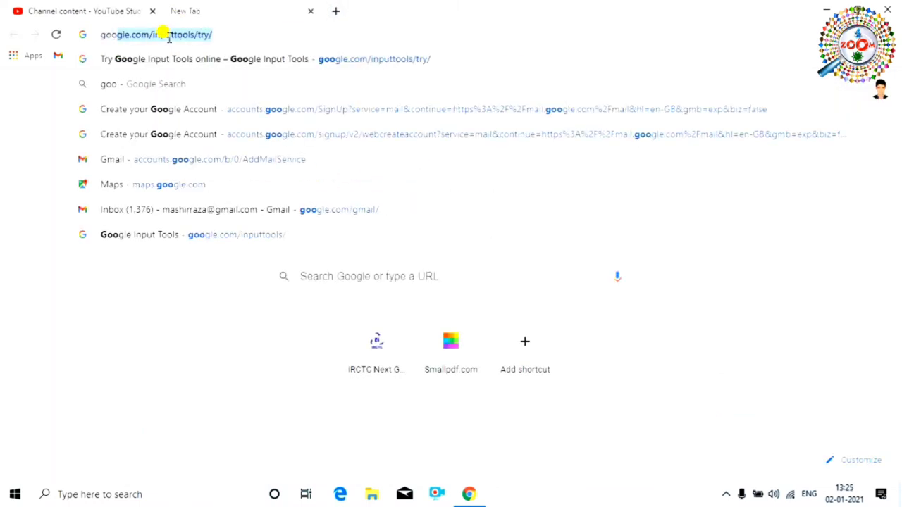
type("d")
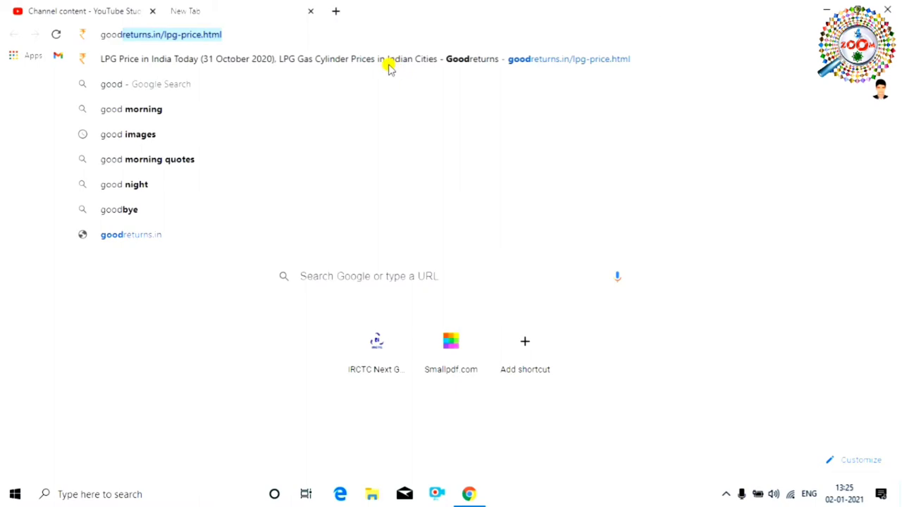
key("BackSpace")
key("BackSpace")
key("BackSpace")
left_click(179, 89)
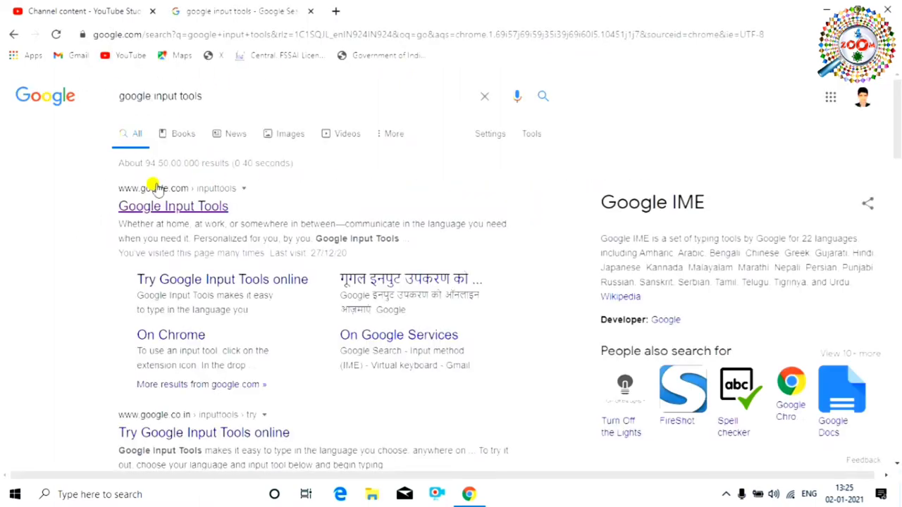
left_click(186, 212)
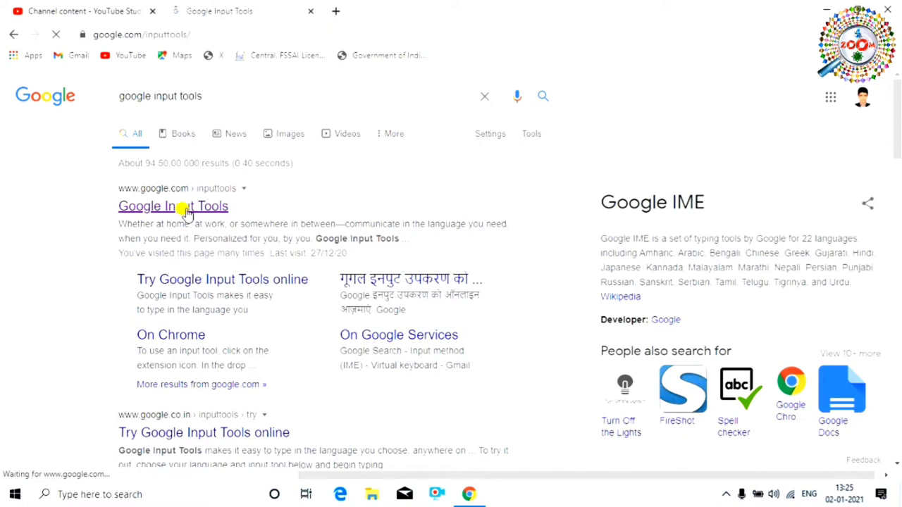
left_click(161, 358)
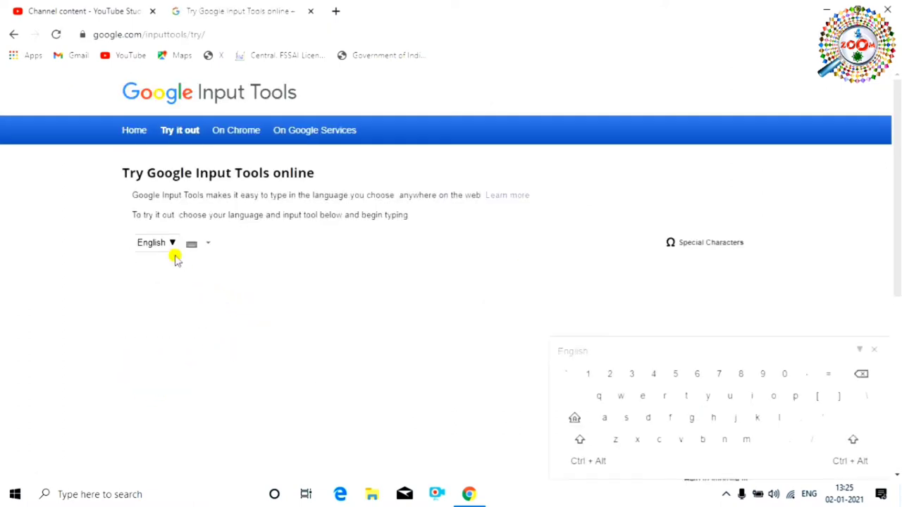
Set the input language to Hindi and write "टेक्निकल वीडियो,कॉमेडी वीडियो,यह वीडियो से टेक्निकल जानकारी मिलती है"
left_click(169, 241)
left_click(314, 366)
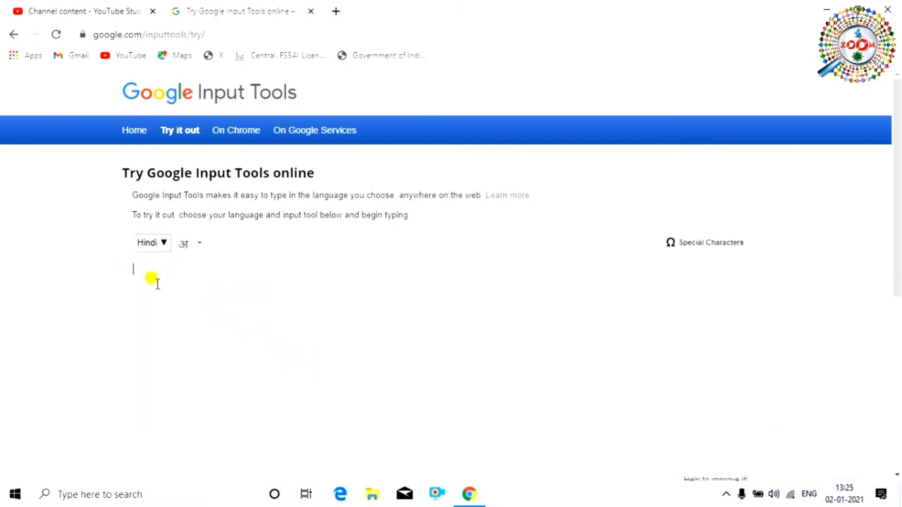
type("kaha")
type("i")
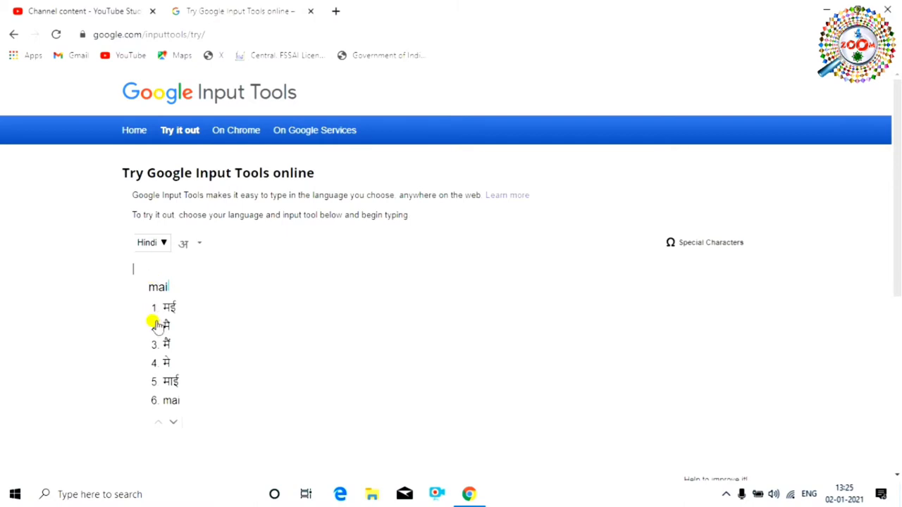
left_click(169, 341)
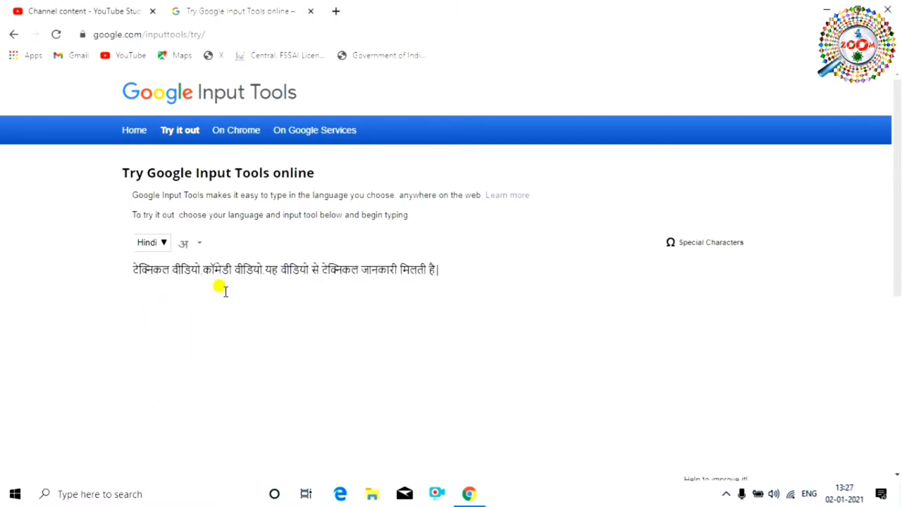
Copy the whole Hindi sentence and paste it at the end of the video title in YouTube Studio
left_click_drag(123, 261, 423, 266)
right_click(422, 266)
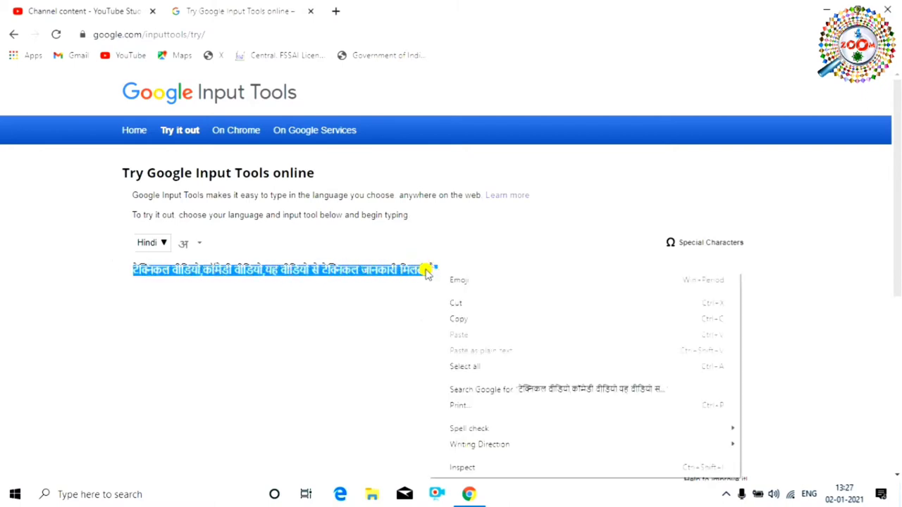
left_click(462, 318)
left_click(111, 11)
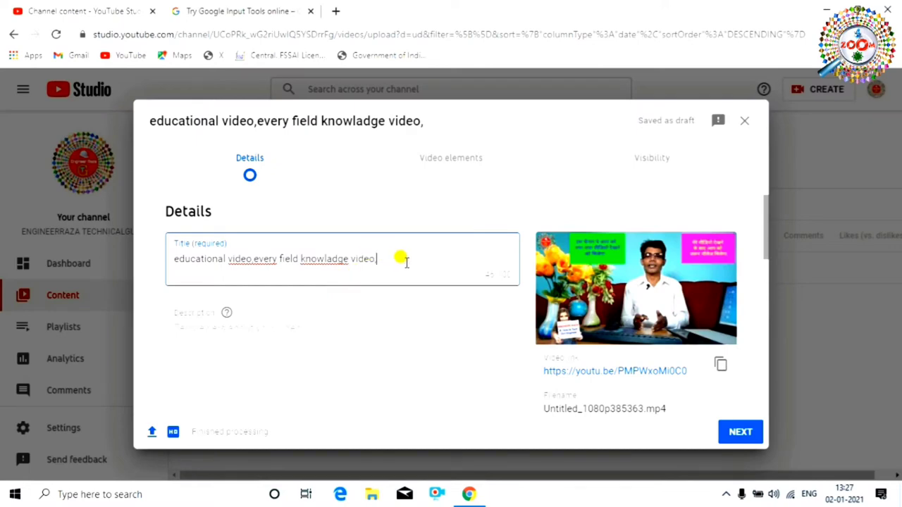
key("ctrl+v")
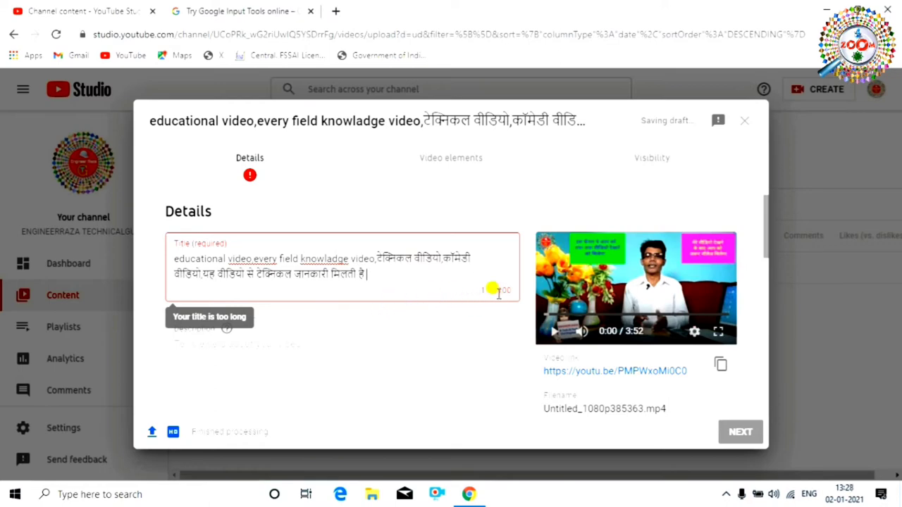
Shorten the video title by deleting the phrase "कॉमेडी वीडियो," from its Hindi part
left_click(378, 273)
left_click_drag(442, 258, 203, 274)
key("BackSpace")
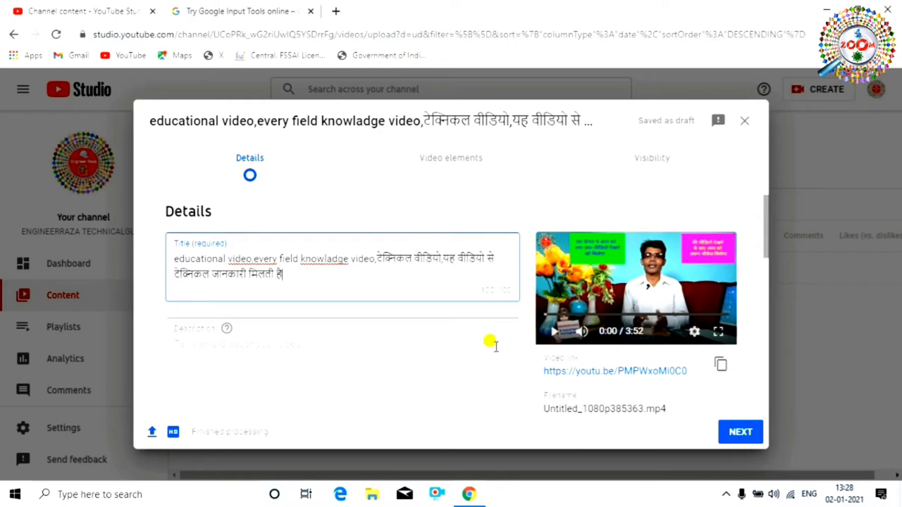
Write a video description on technical, motivational and comedy videos, beginning "is video me aap ko bahut technical jankari milne wali hai"
scroll(259, 302, "down", 1)
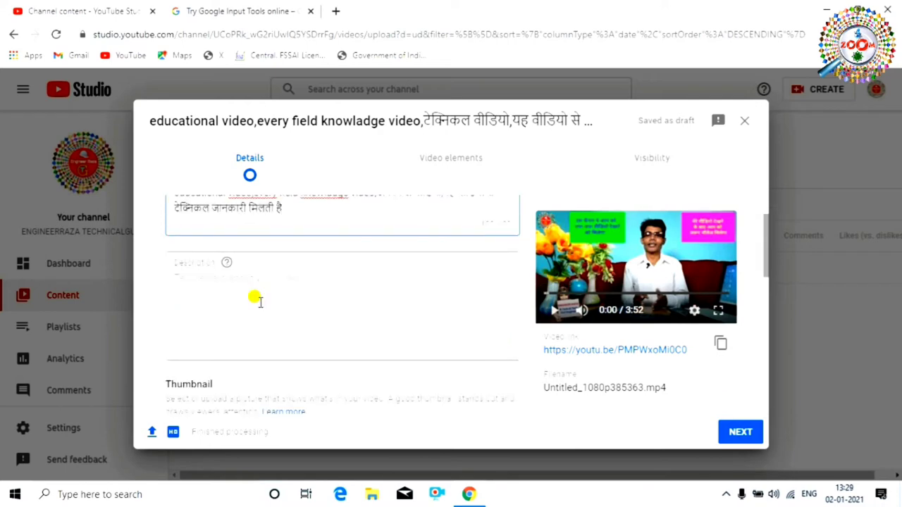
scroll(255, 304, "up", 1)
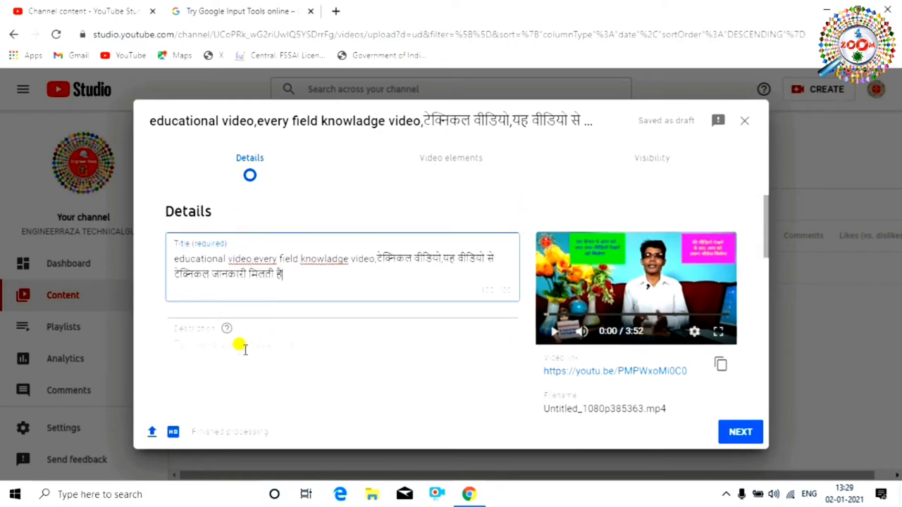
scroll(244, 350, "down", 1)
scroll(221, 264, "up", 1)
left_click(256, 343)
scroll(457, 355, "down", 2)
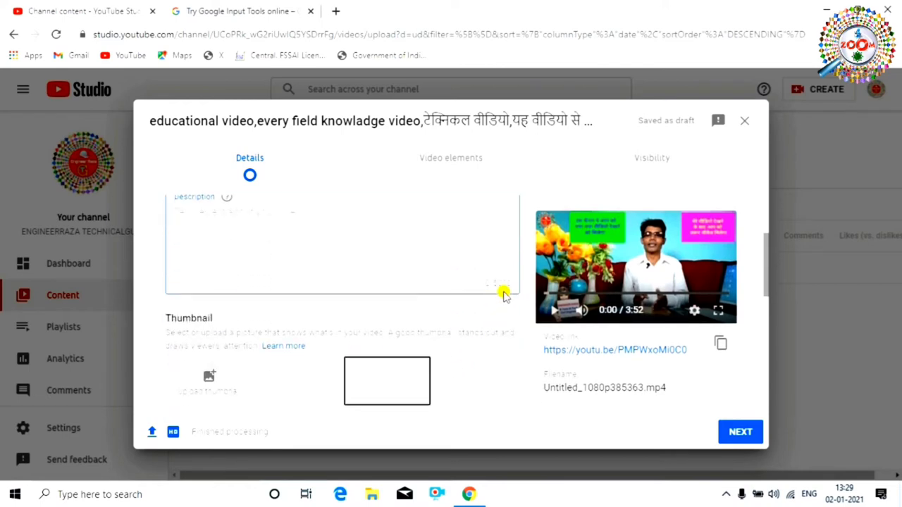
scroll(296, 261, "up", 1)
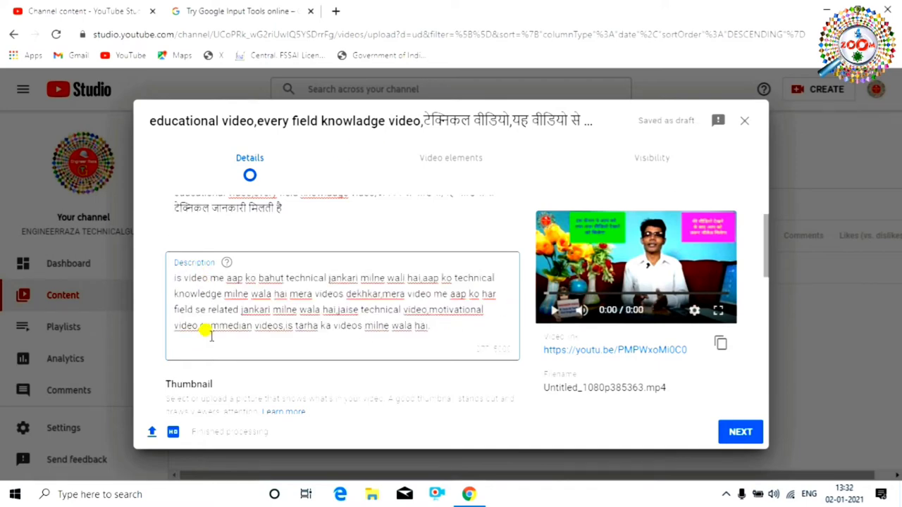
Start a new line at the end of the video description
scroll(229, 317, "down", 2)
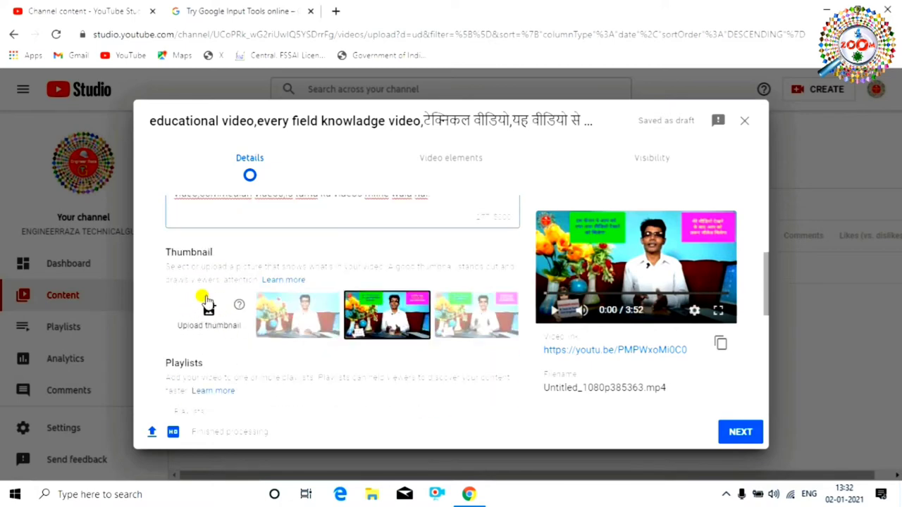
scroll(213, 292, "down", 1)
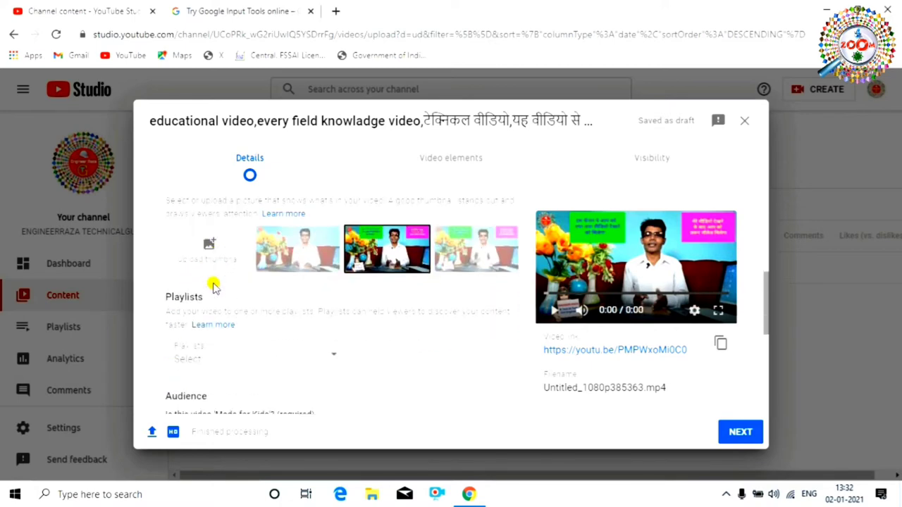
scroll(214, 289, "down", 1)
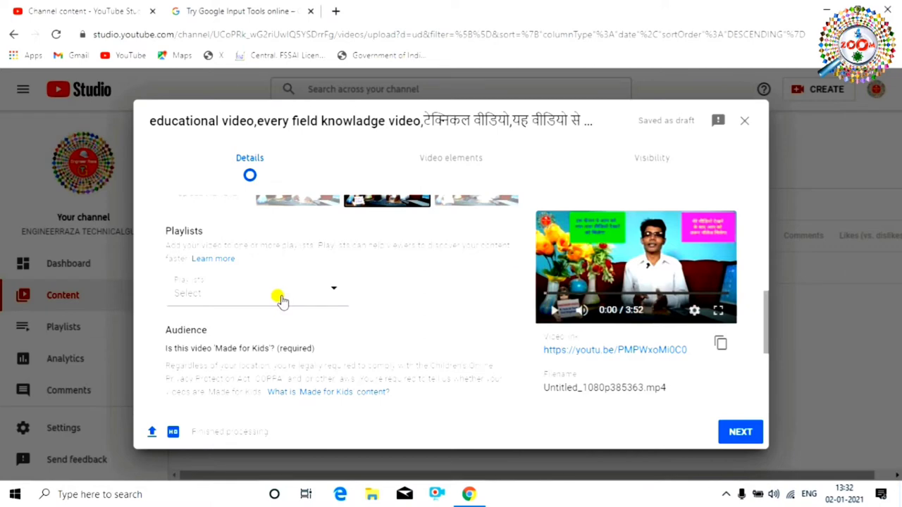
scroll(278, 297, "up", 4)
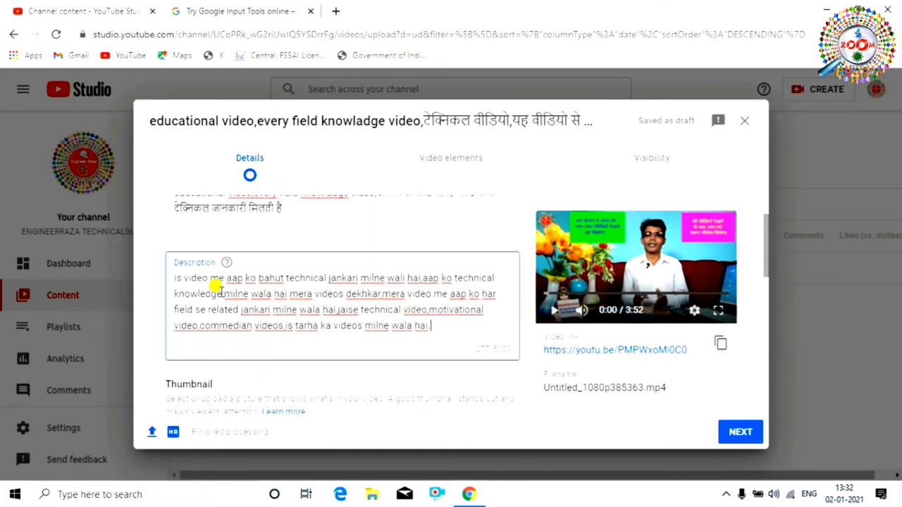
left_click(444, 331)
key("Return")
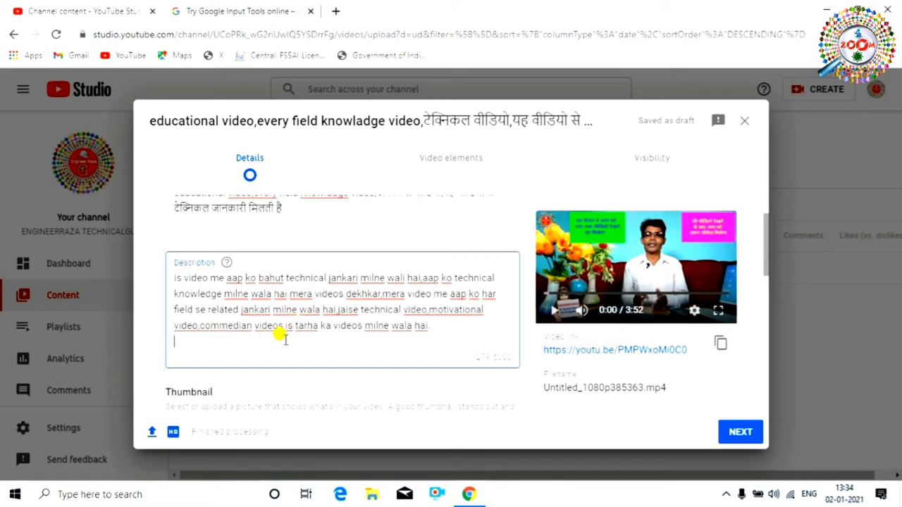
Upload the image 20210101_230410 from the ERTG folder on the desktop as the video's custom thumbnail
scroll(394, 325, "down", 1)
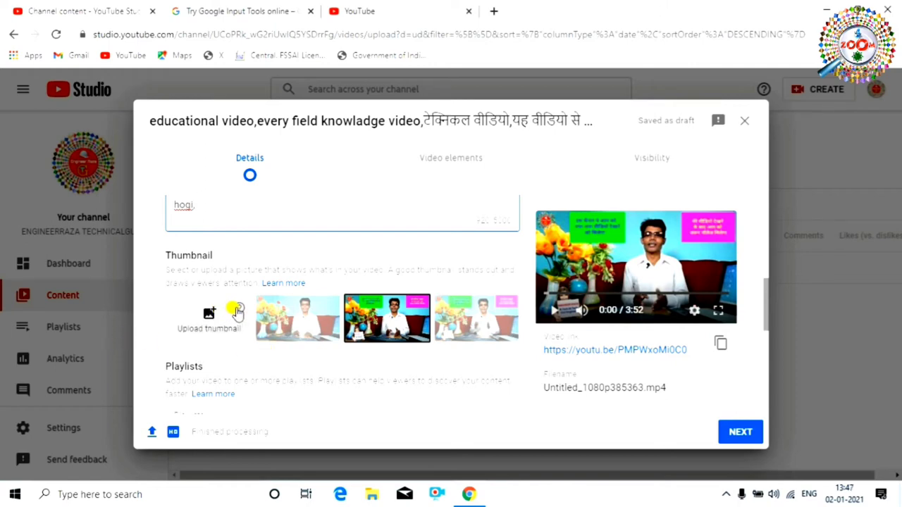
mouse_move(238, 311)
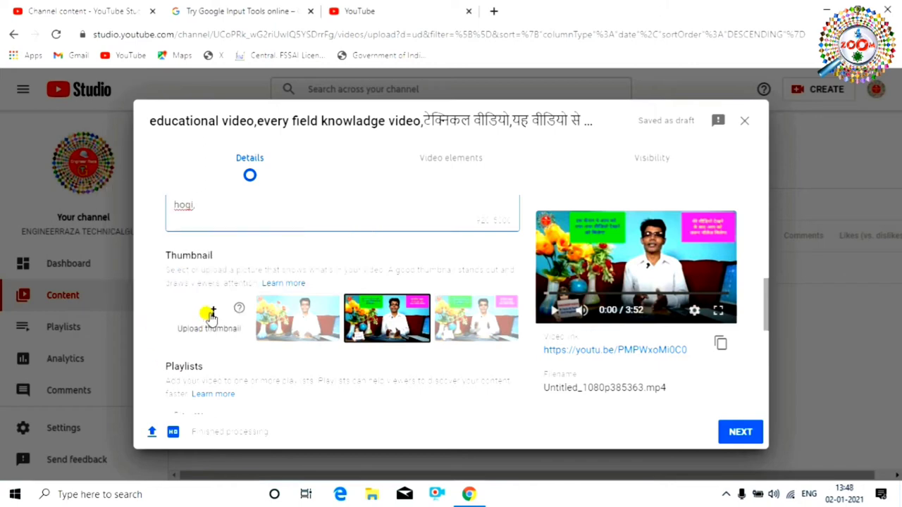
left_click(209, 314)
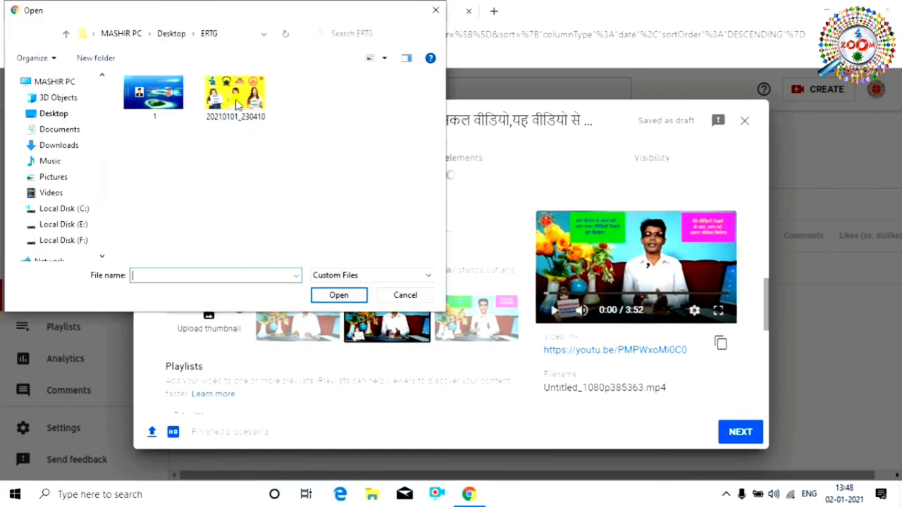
left_click(238, 105)
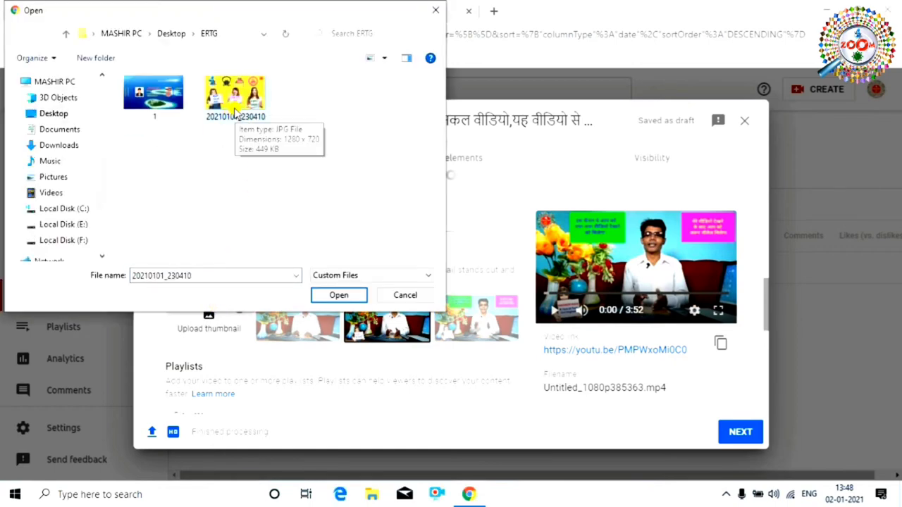
left_click(338, 295)
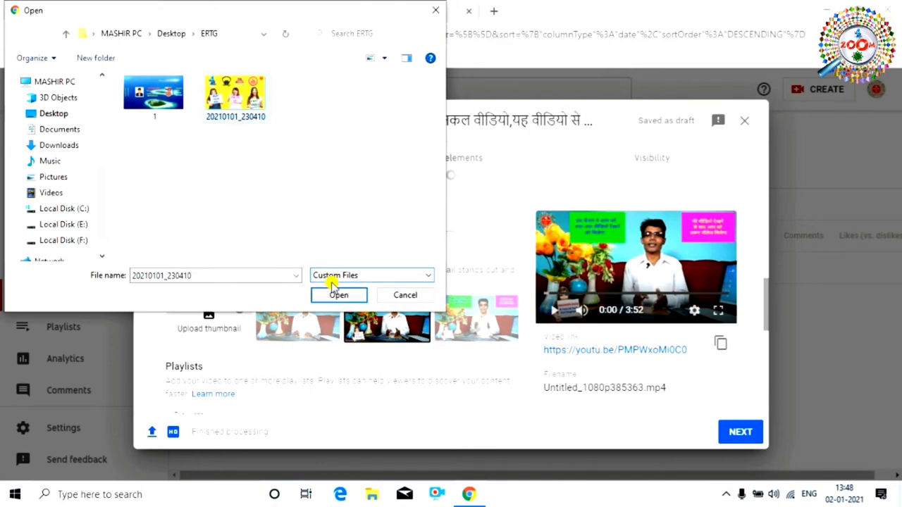
left_click(331, 295)
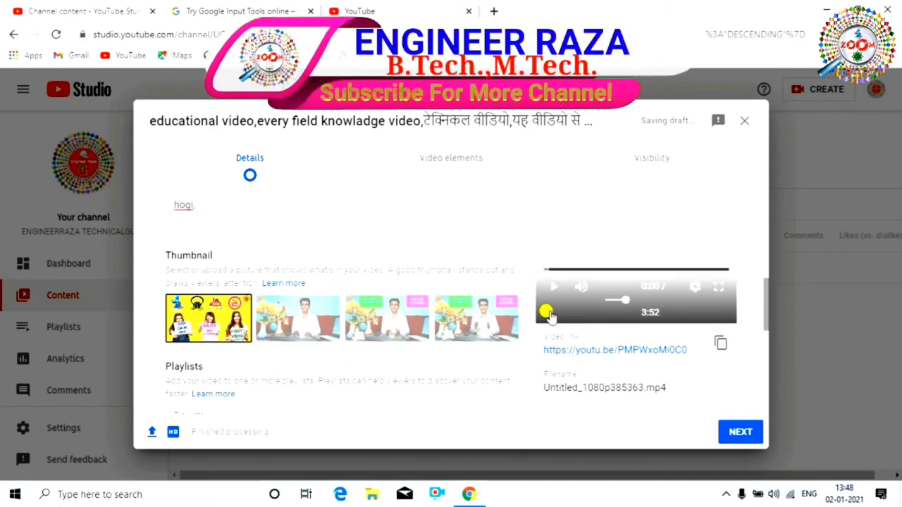
Show the additional options of the video details and place the cursor in the empty Tags field
scroll(196, 373, "down", 5)
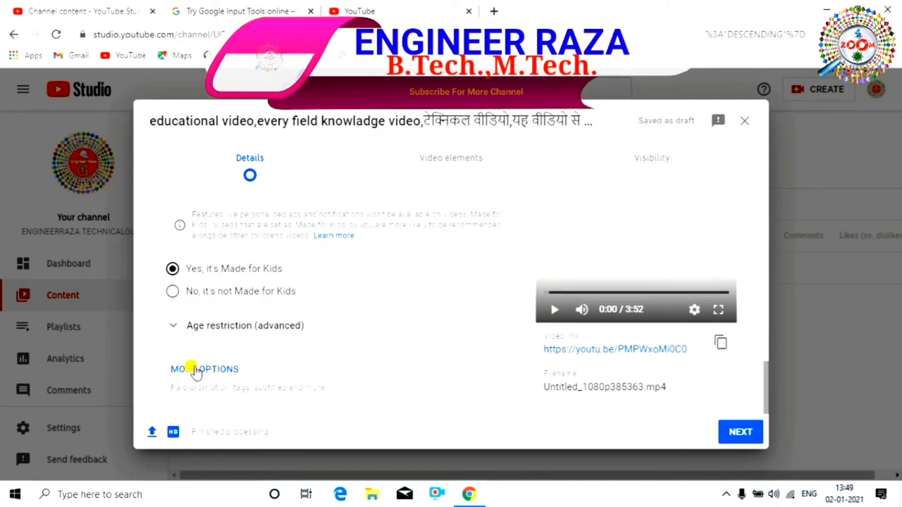
left_click(229, 370)
scroll(254, 371, "down", 1)
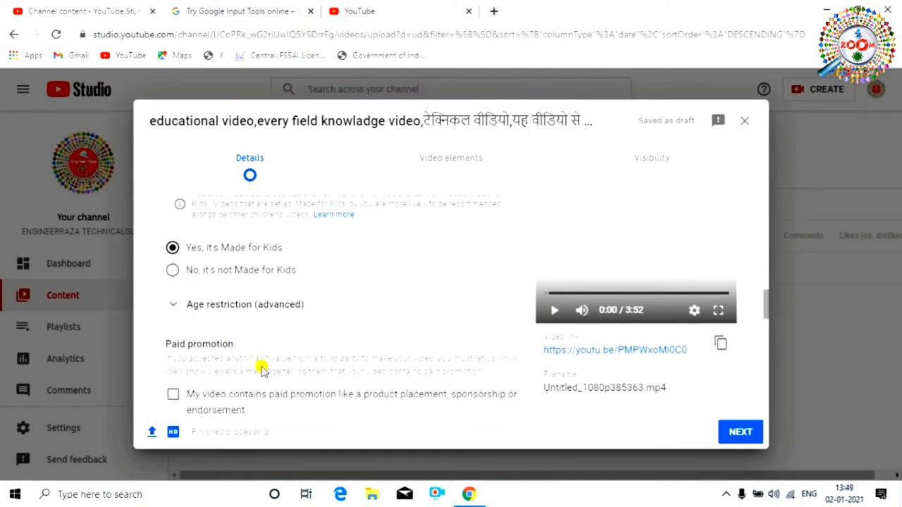
scroll(261, 369, "down", 3)
scroll(253, 353, "up", 3)
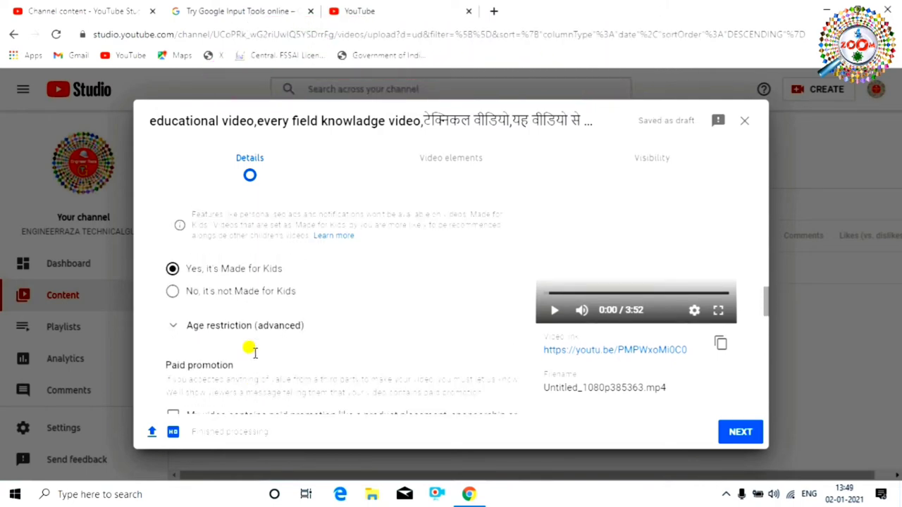
scroll(254, 352, "down", 3)
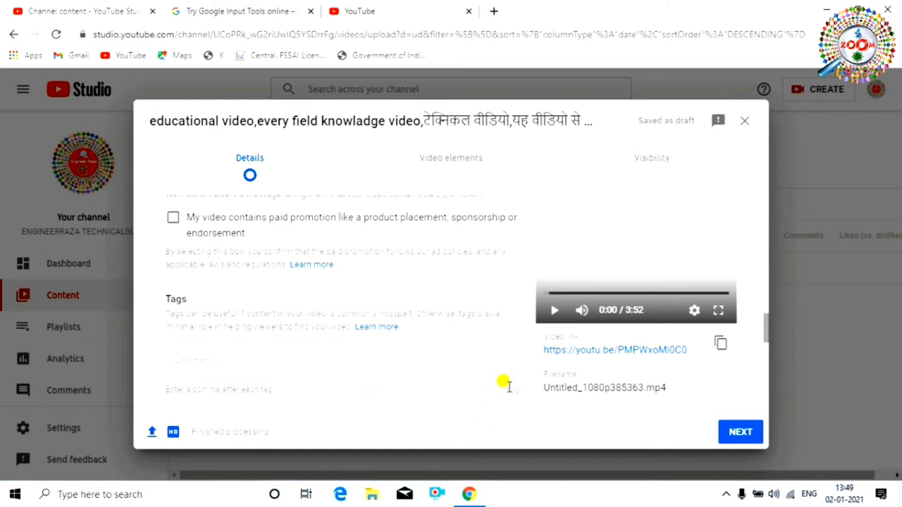
left_click(262, 342)
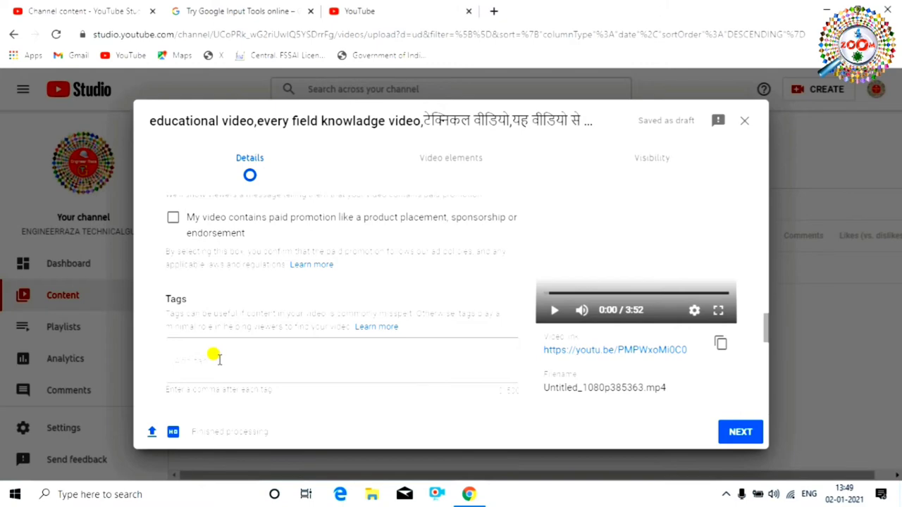
Switch to the other browser tab, search Google for "youtube" and open the YouTube home page
left_click(337, 10)
left_click(328, 33)
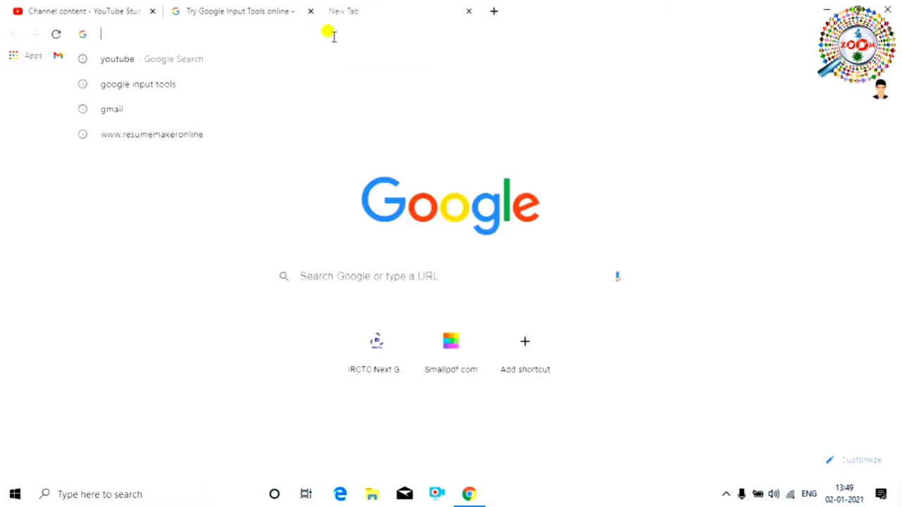
left_click(131, 62)
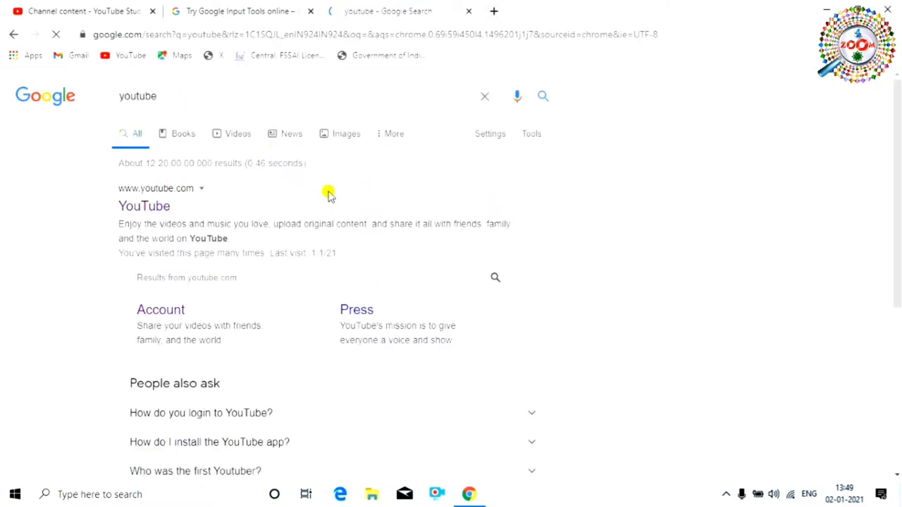
left_click(148, 207)
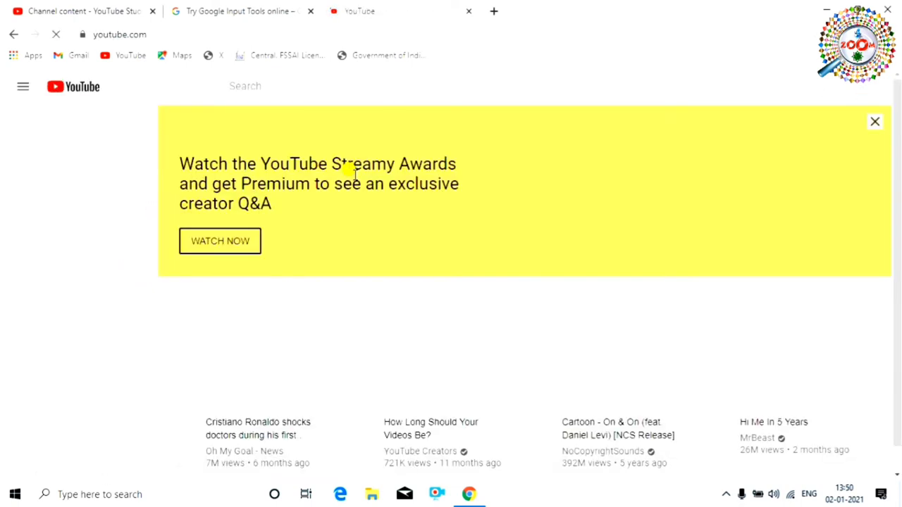
left_click(176, 32)
left_click(674, 497)
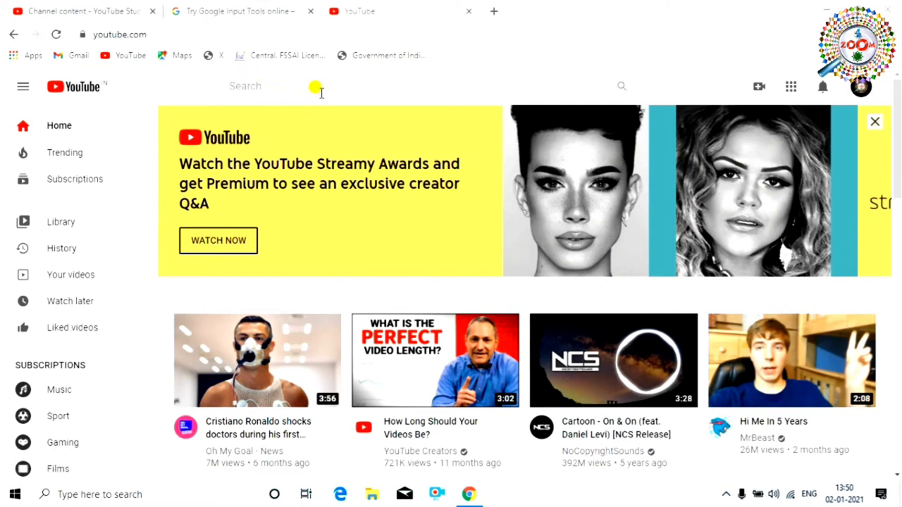
Look up "education video" on YouTube and run the suggested search "education video kaise banaye"
left_click(273, 86)
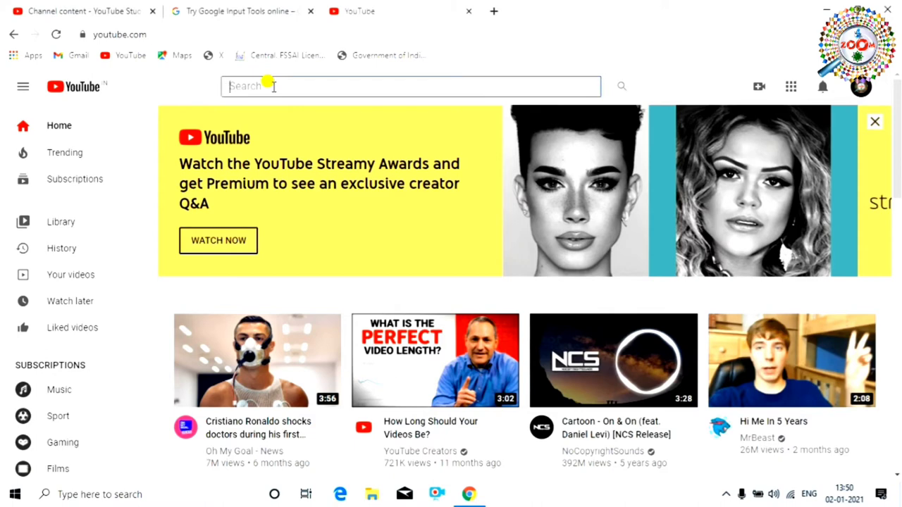
type("education video")
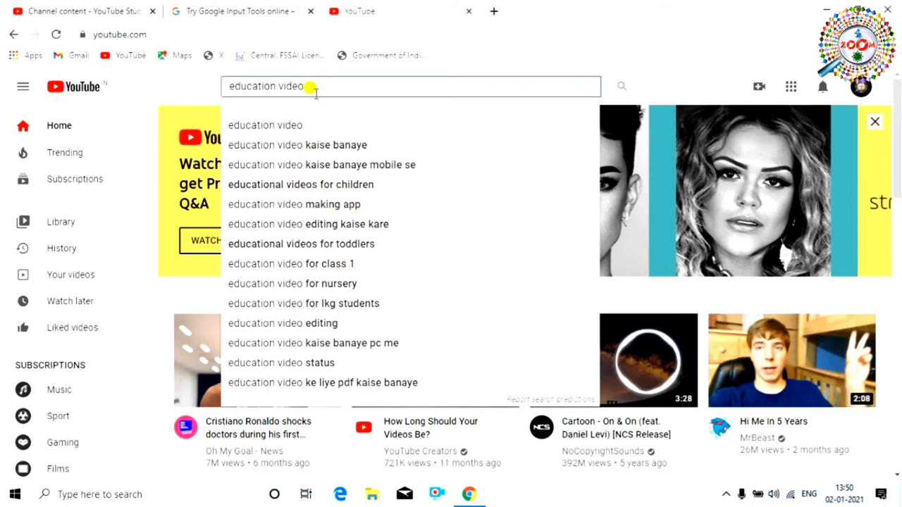
left_click_drag(306, 85, 207, 91)
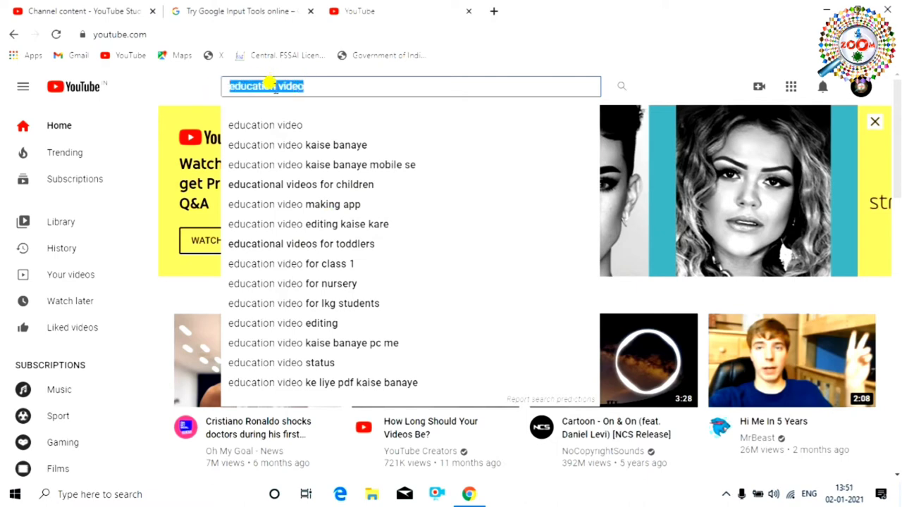
key("Right")
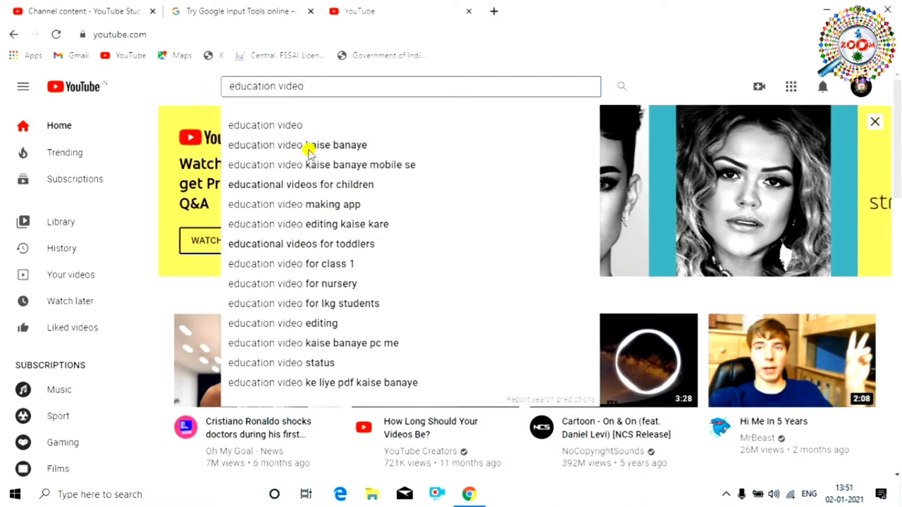
left_click(313, 145)
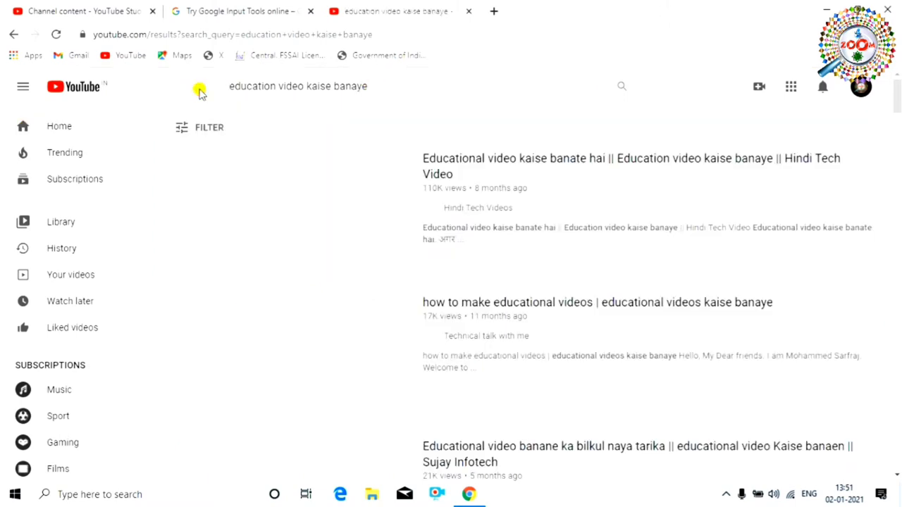
Copy the search phrase "education video kaise banaye" and paste it as a tag of the video in YouTube Studio
left_click_drag(371, 86, 202, 89)
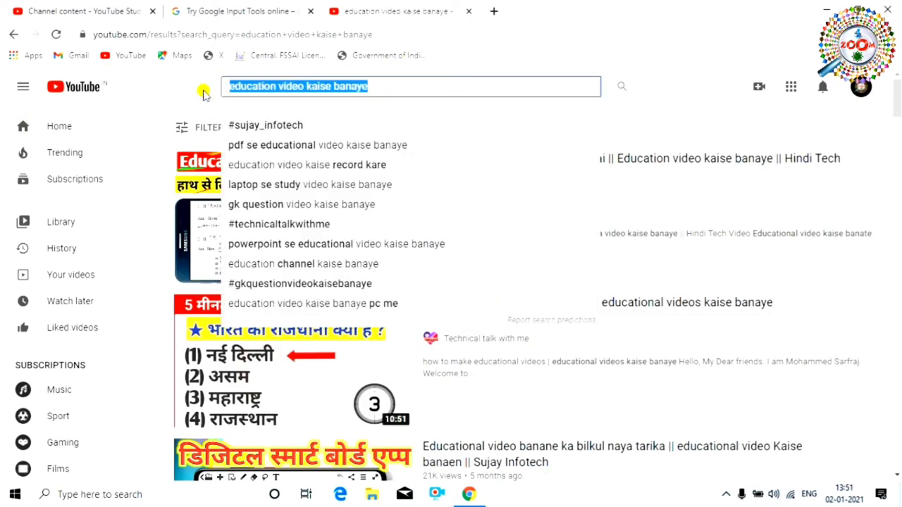
right_click(271, 86)
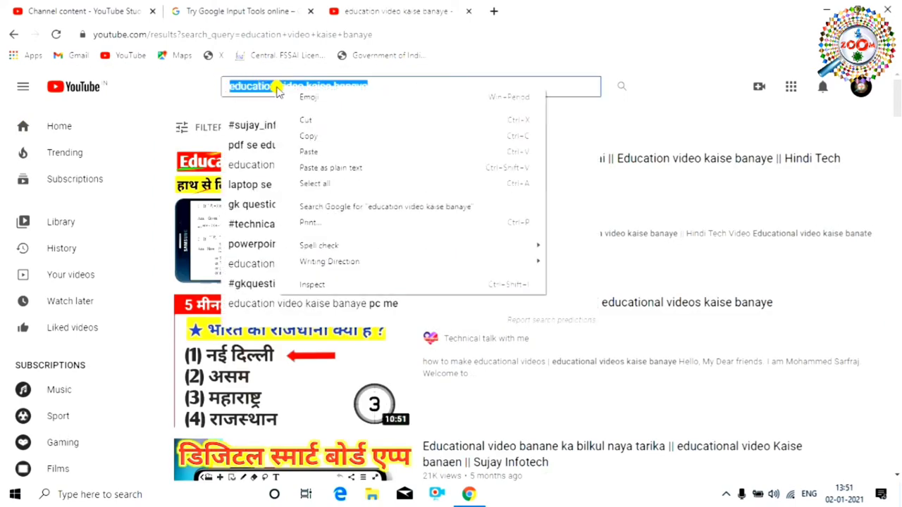
left_click(308, 132)
left_click(150, 14)
left_click(203, 358)
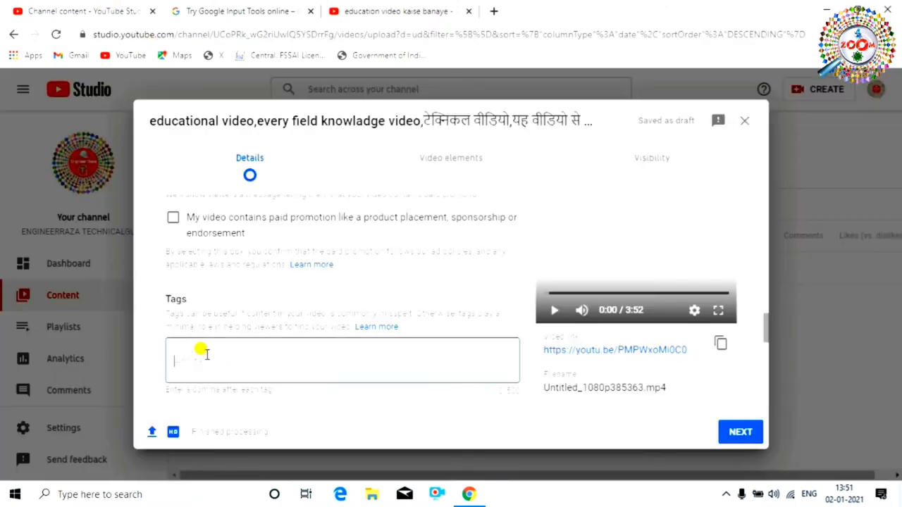
right_click(206, 358)
left_click(243, 265)
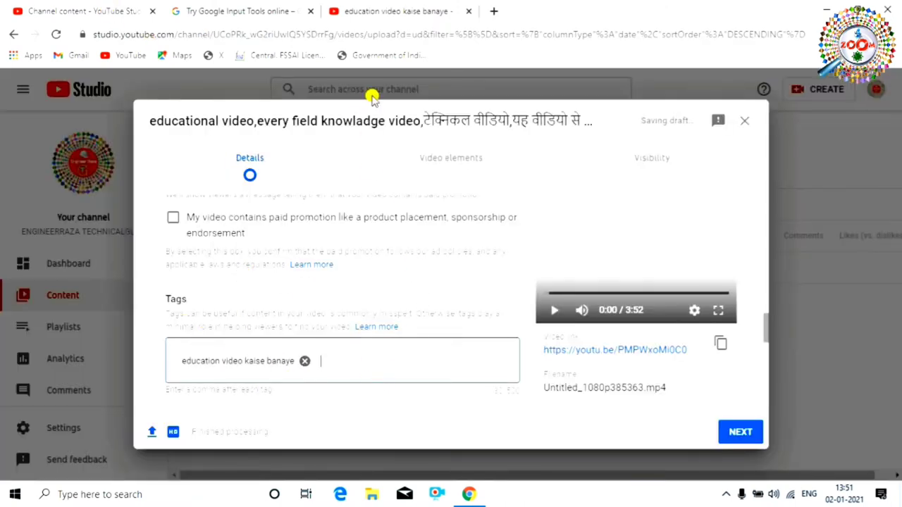
Add a second tag reading "education video se ap ko bahut jankari milne wali hai" to the uploaded video
left_click(386, 8)
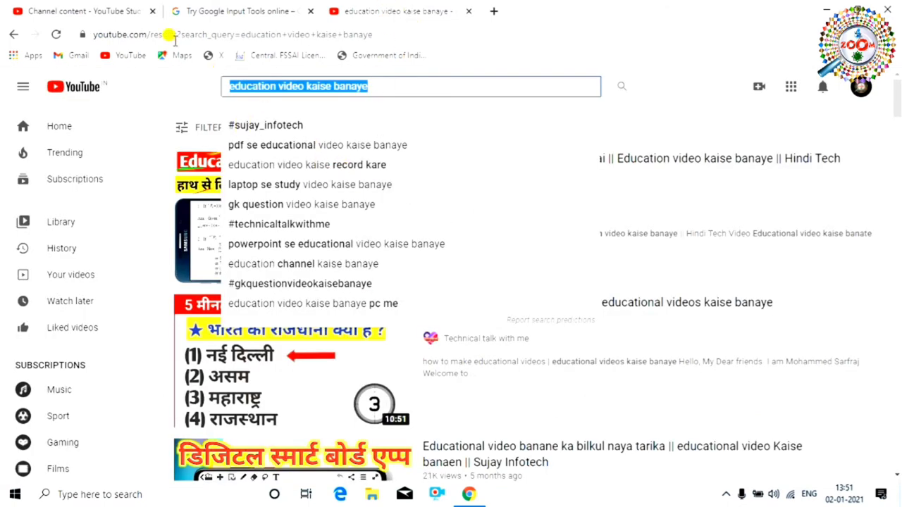
left_click(109, 12)
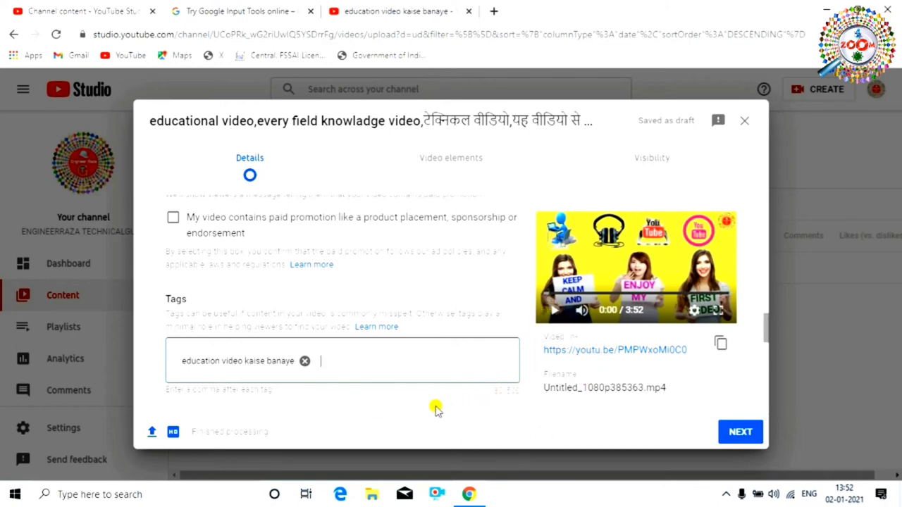
left_click(405, 364)
type("cation video se ap ko bahut jankari milne wali hai")
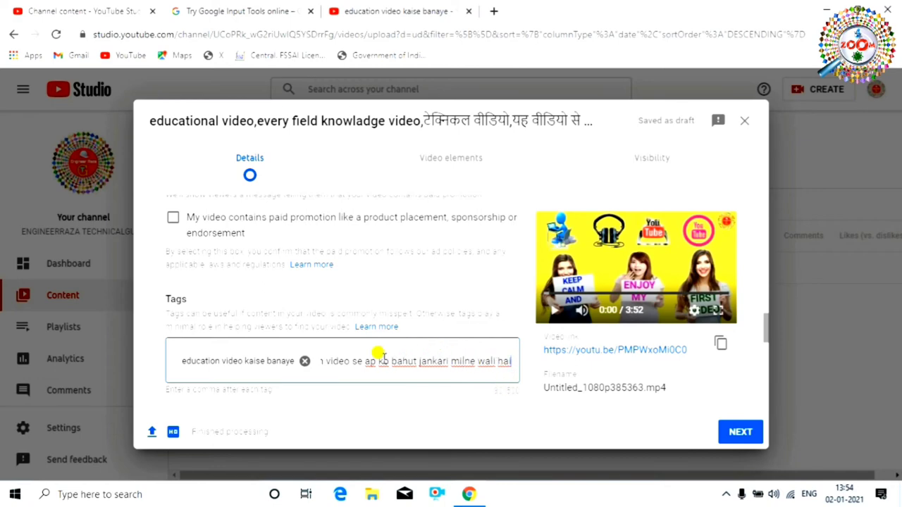
scroll(462, 362, "down", 1)
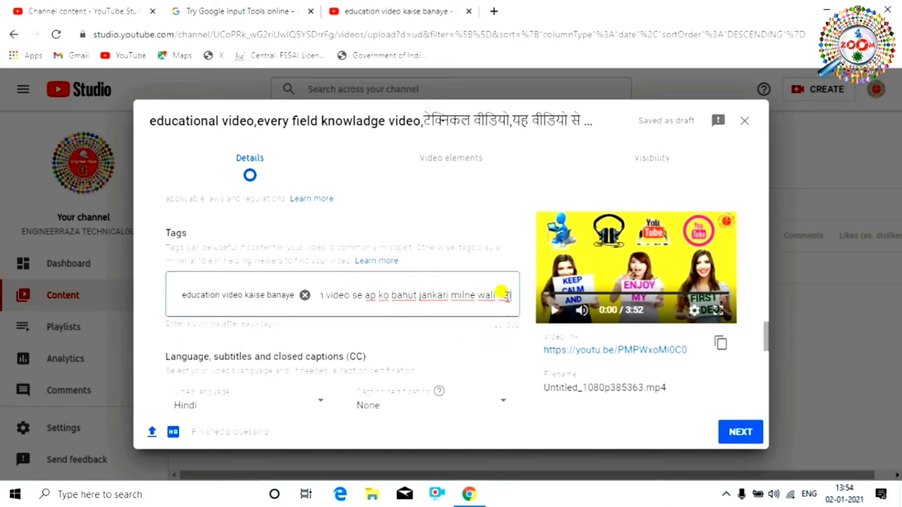
key("Return")
scroll(502, 294, "down", 1)
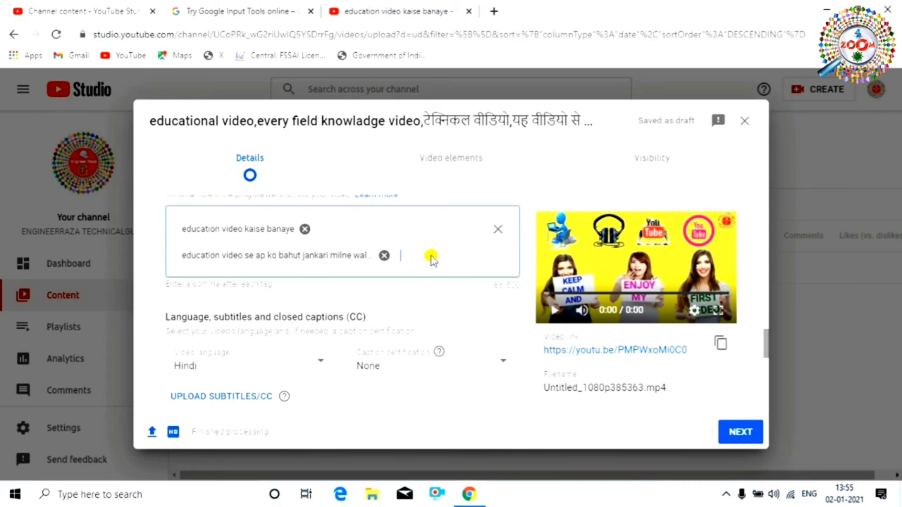
Return to the YouTube search results for another tag phrase and add the tag "pahla video youtube per kaise dalen" to the uploaded video
left_click(377, 11)
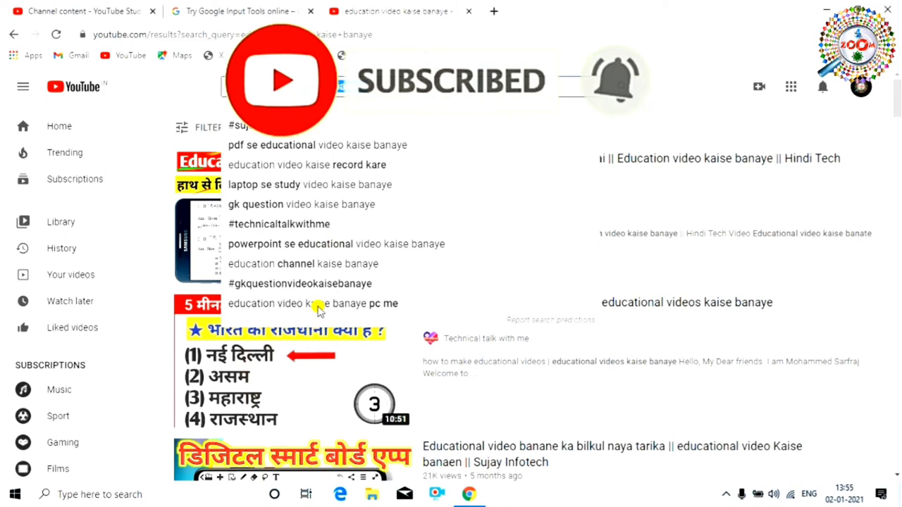
left_click(119, 271)
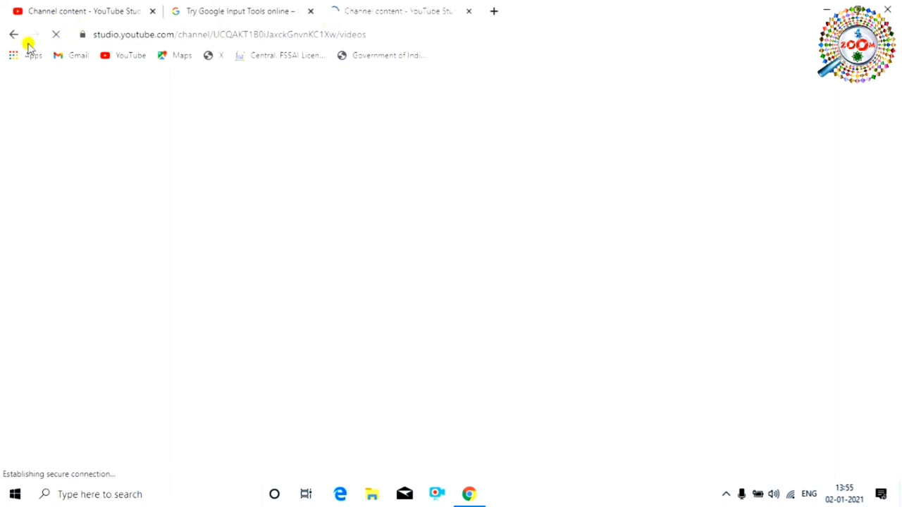
key("alt+Left")
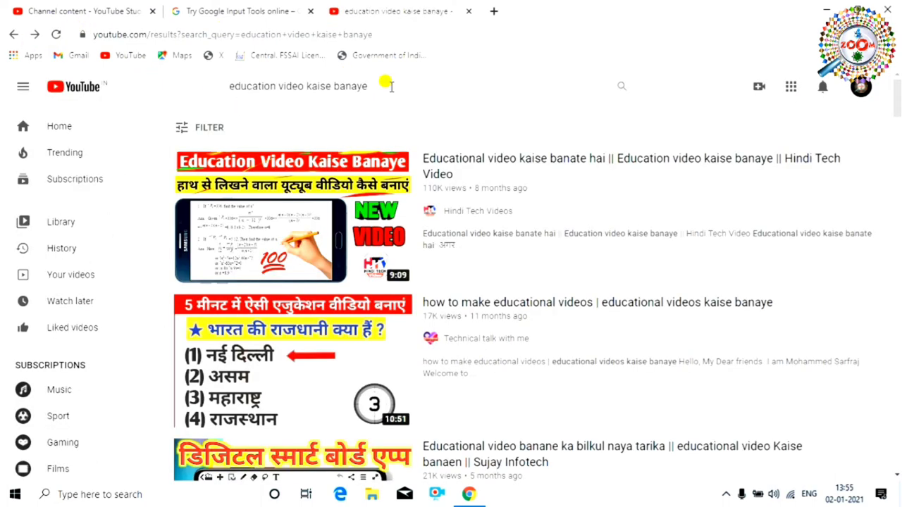
left_click(379, 85)
left_click_drag(373, 79, 302, 80)
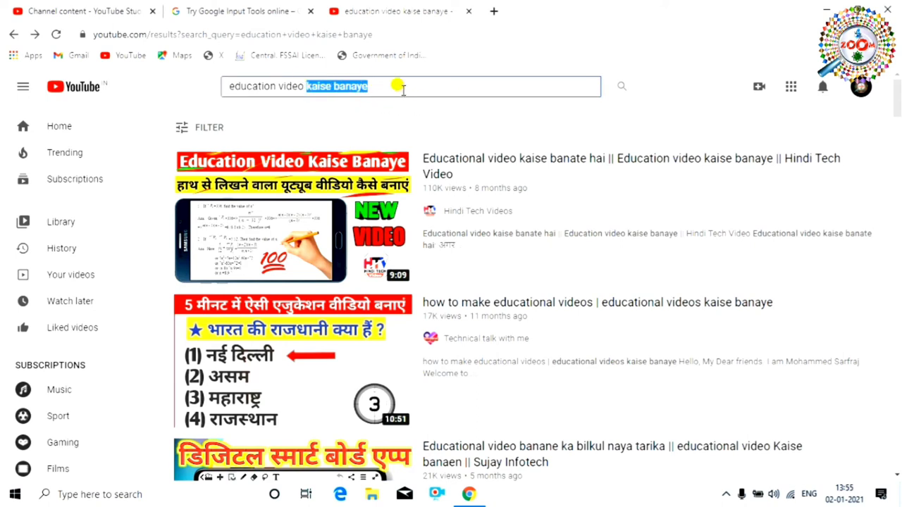
type("pahla video youtube per kaise dalen")
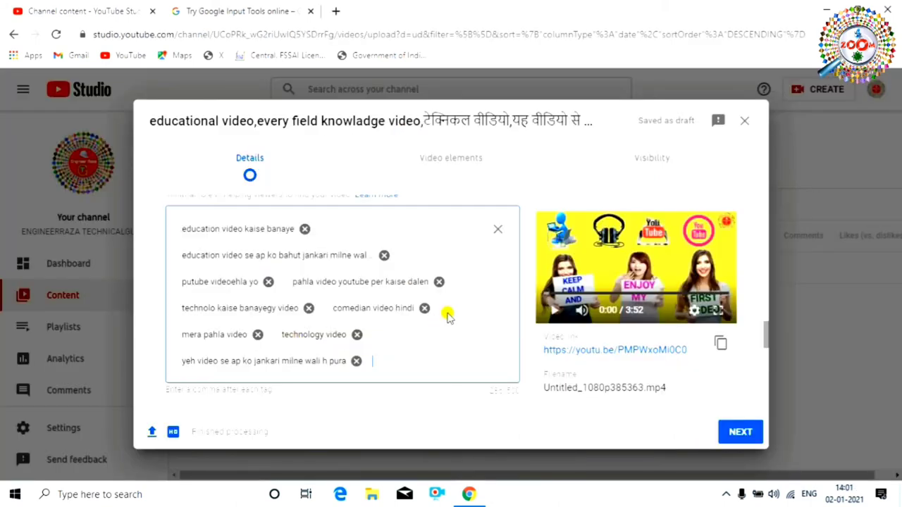
Review the full list of tags entered for the uploaded video
scroll(422, 305, "down", 2)
scroll(409, 302, "up", 1)
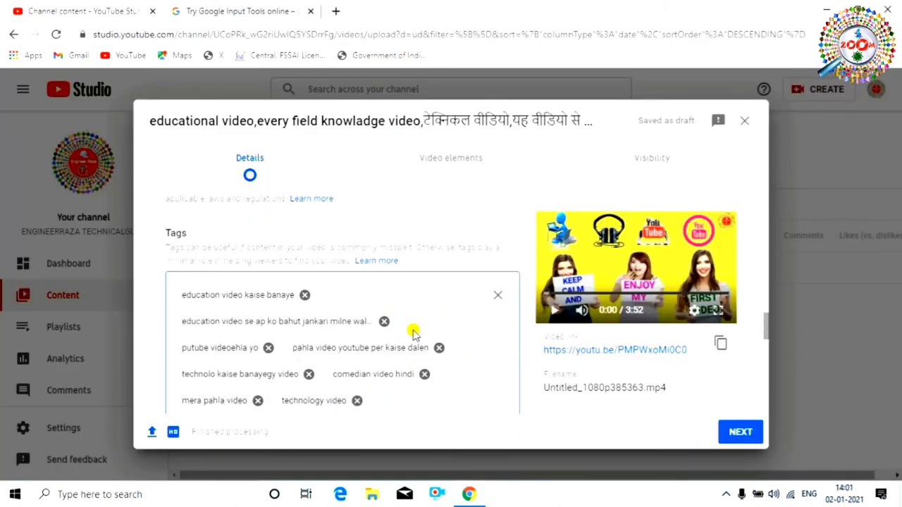
scroll(437, 349, "down", 1)
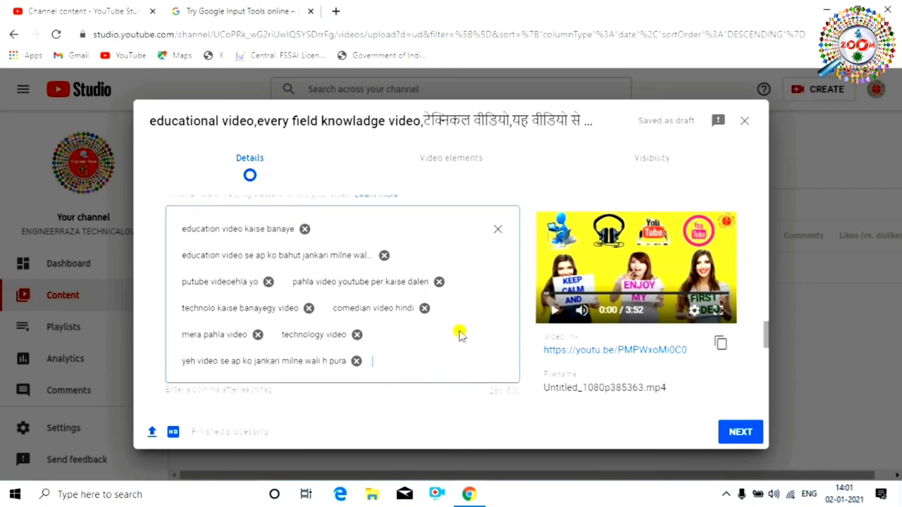
scroll(451, 331, "up", 1)
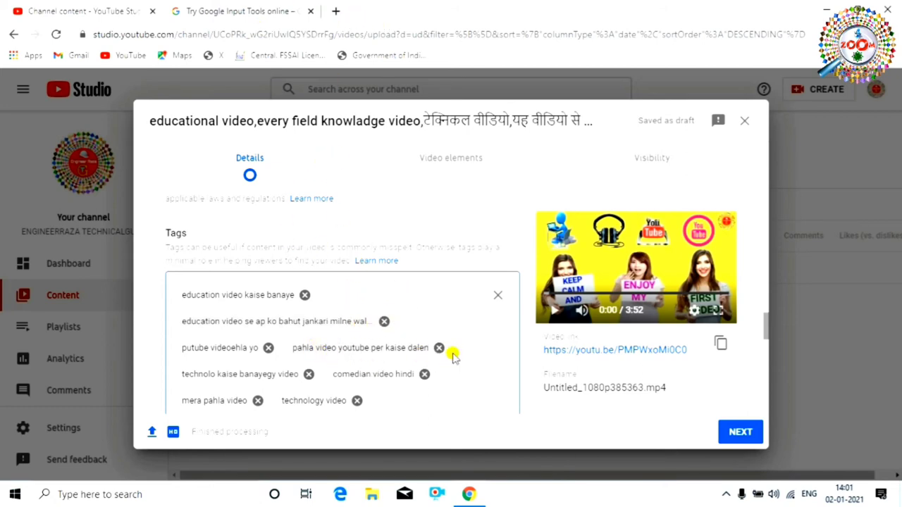
key("ctrl+v")
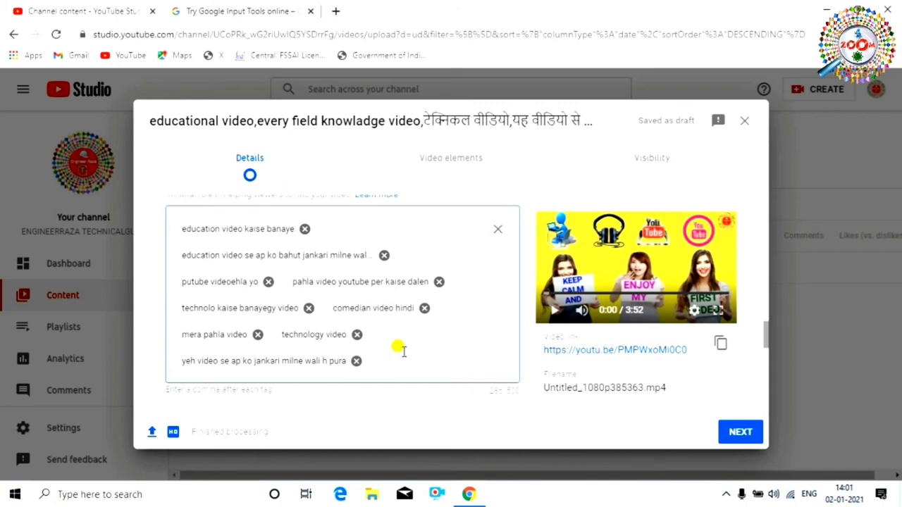
scroll(380, 350, "down", 1)
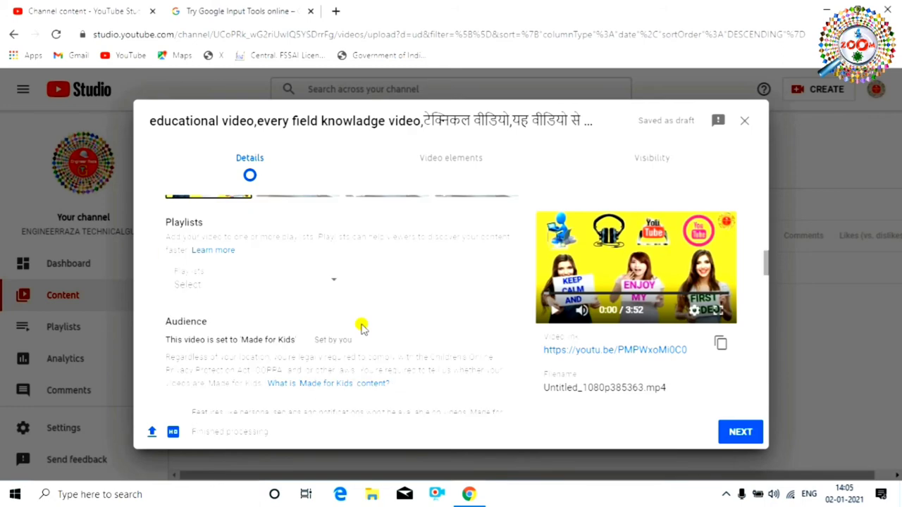
Create a public playlist titled "Technology" from the video's details and close the playlist selection
left_click(331, 282)
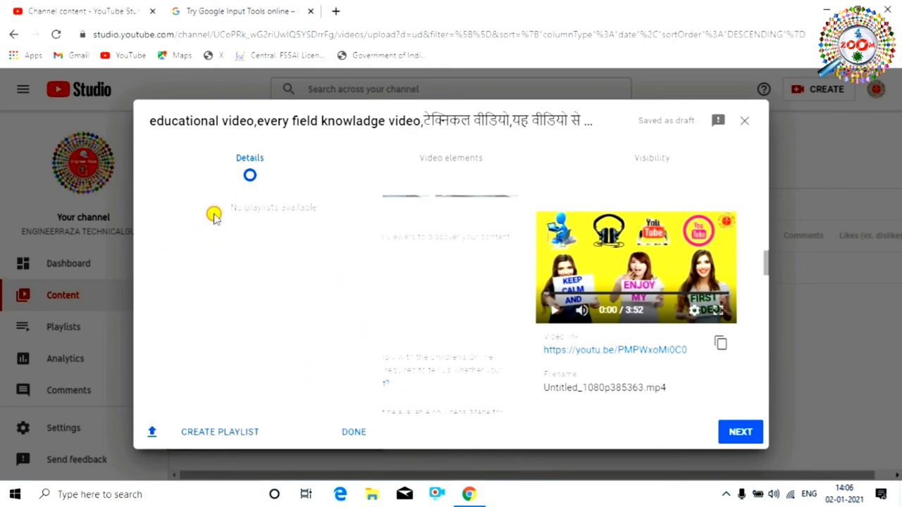
left_click(209, 431)
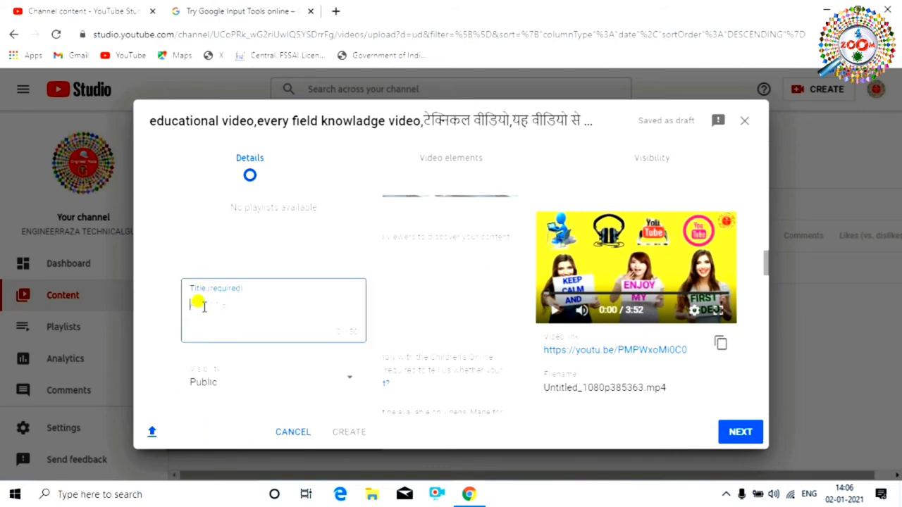
type("Technology")
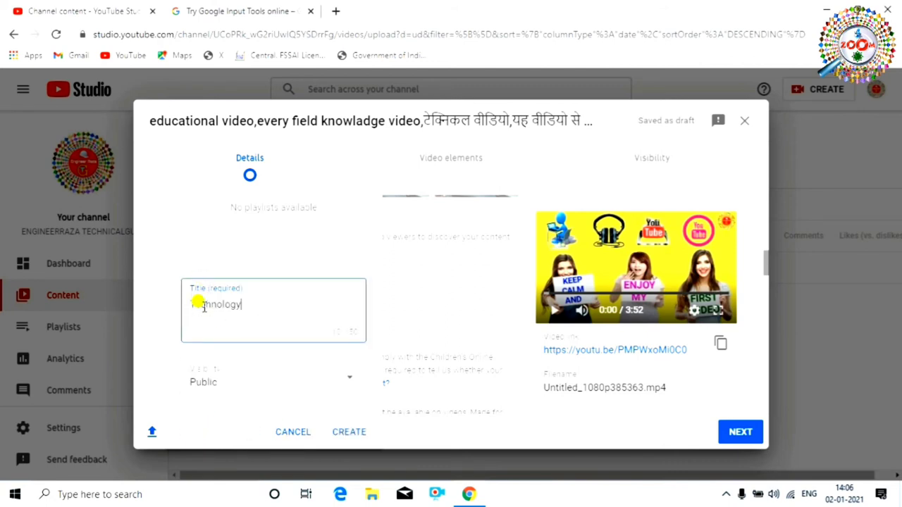
left_click(347, 434)
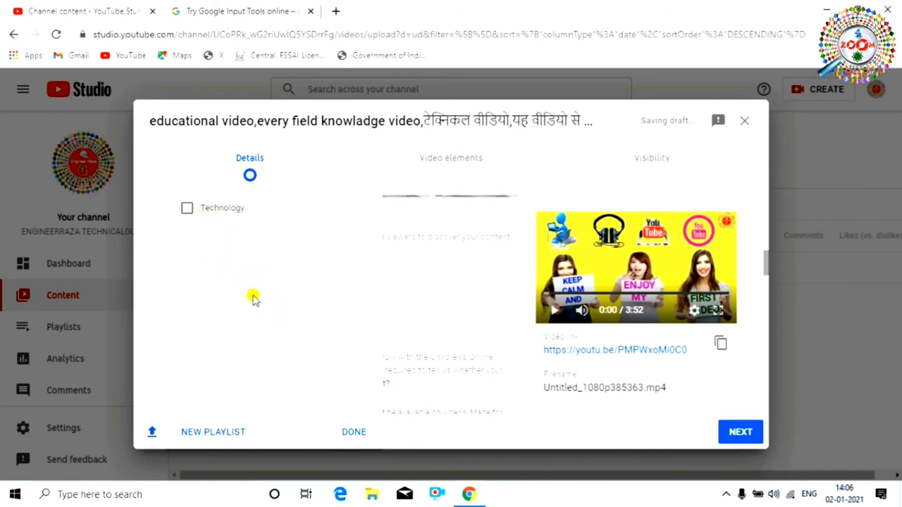
left_click(348, 432)
Choose Hindi as the video language in the language and subtitles section
scroll(315, 368, "down", 10)
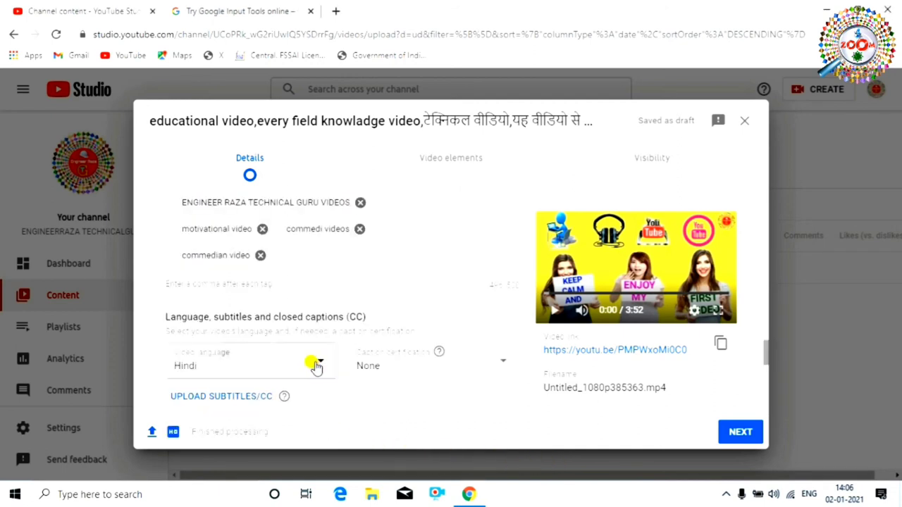
left_click(316, 365)
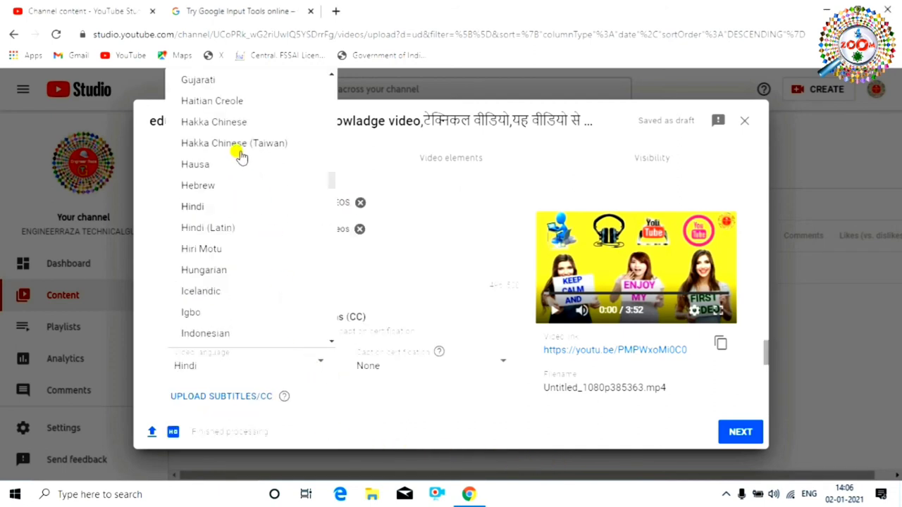
left_click(273, 207)
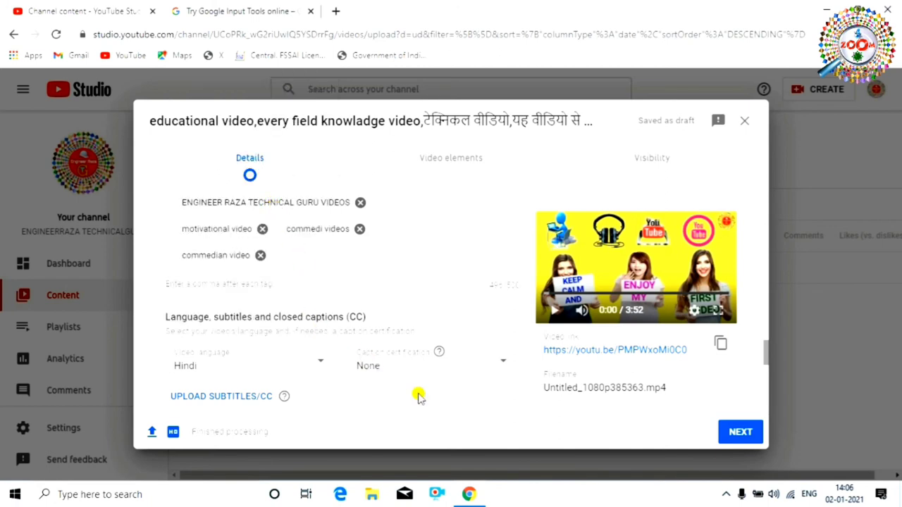
Mark the video as not made for kids in the audience settings
scroll(354, 291, "up", 5)
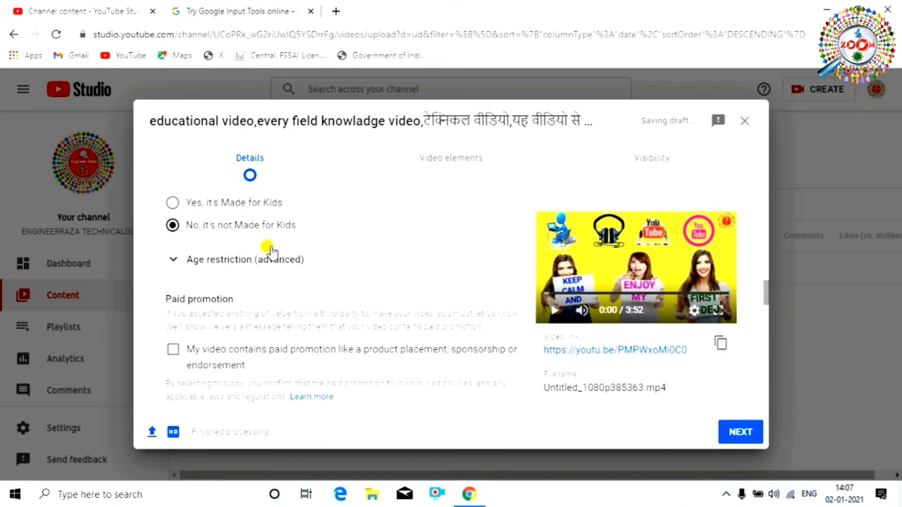
scroll(253, 223, "up", 1)
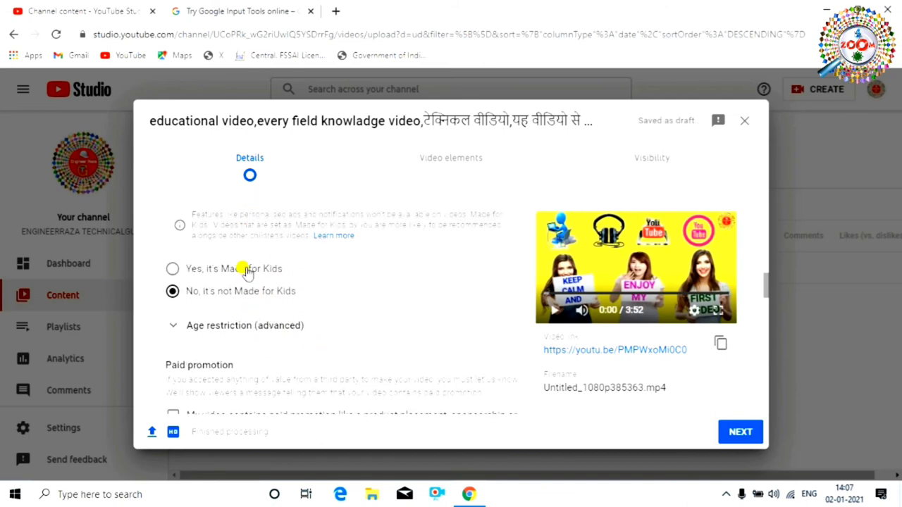